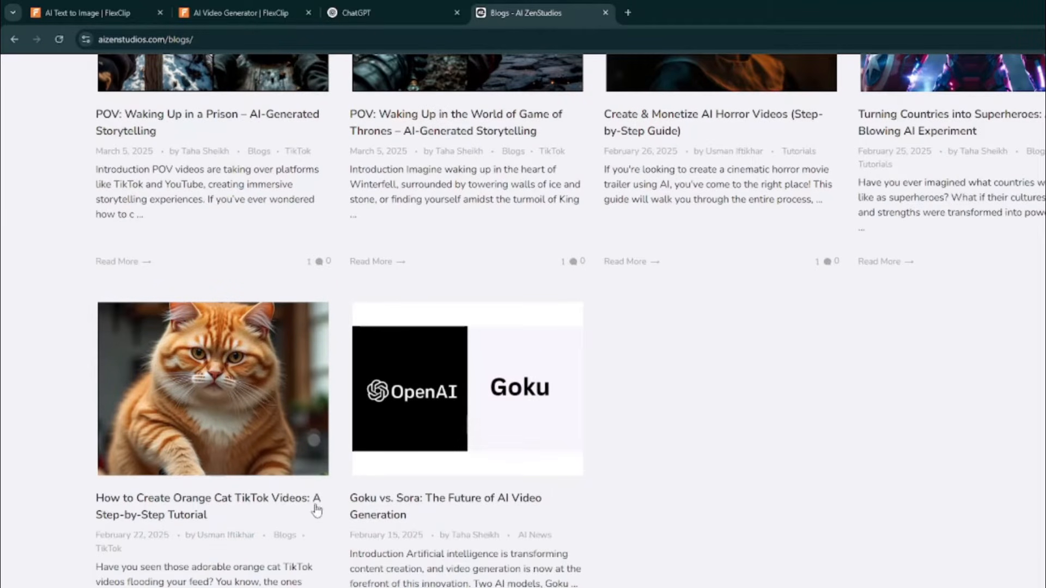
- Open the "How to Create Orange Cat TikTok Videos" post and select its prompts from Cat Fishing to Cat Eating the Meal
click(209, 406)
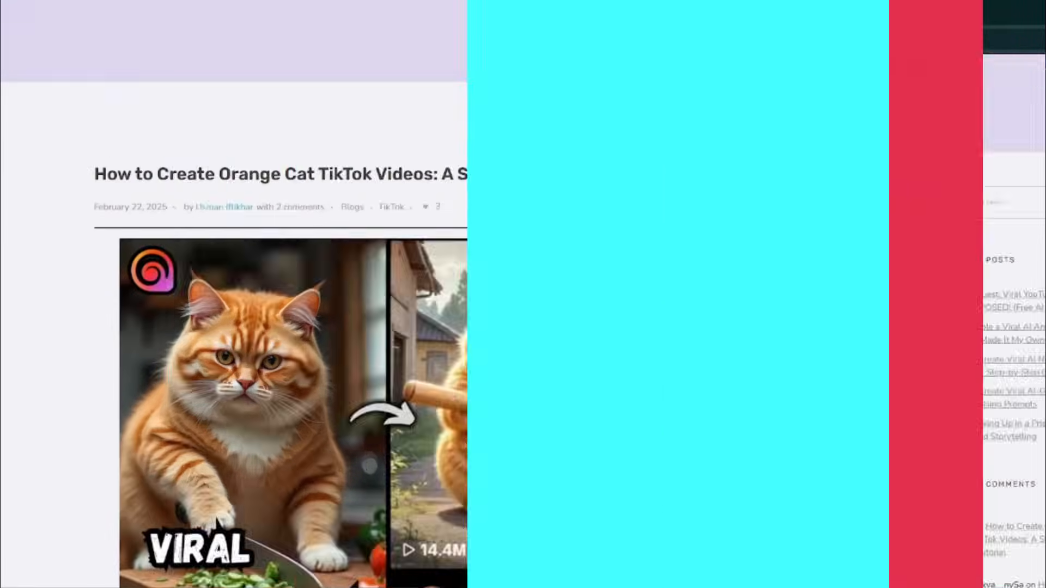
scroll(488, 220, down, 10)
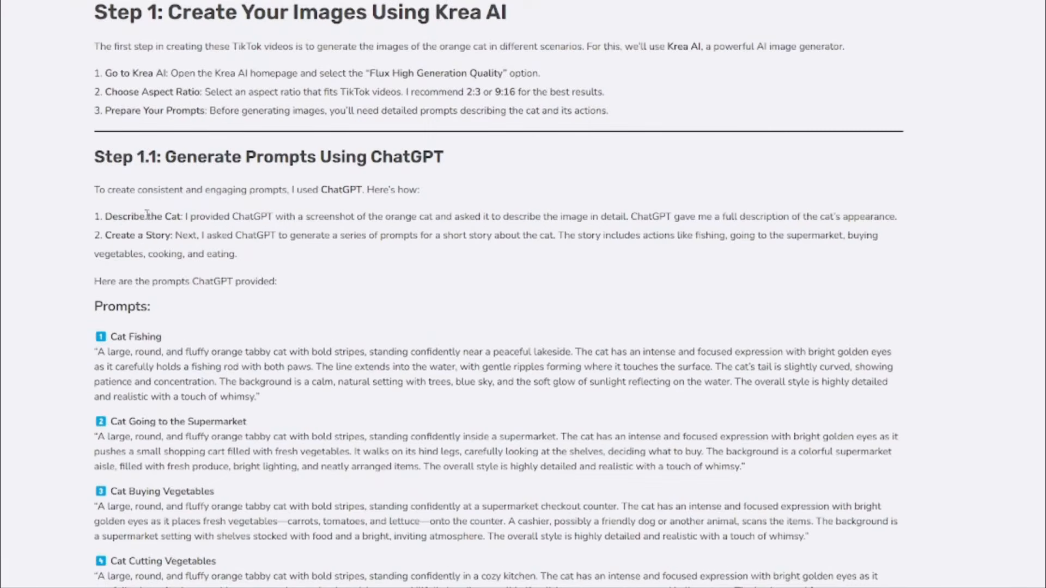
scroll(139, 209, down, 2)
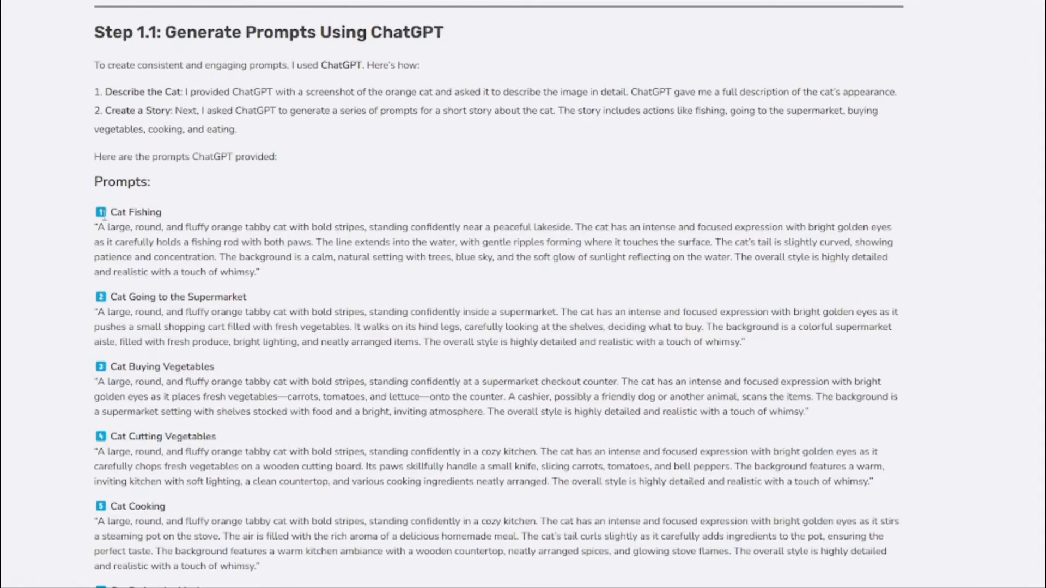
drag(102, 181, 433, 219)
scroll(433, 286, down, 8)
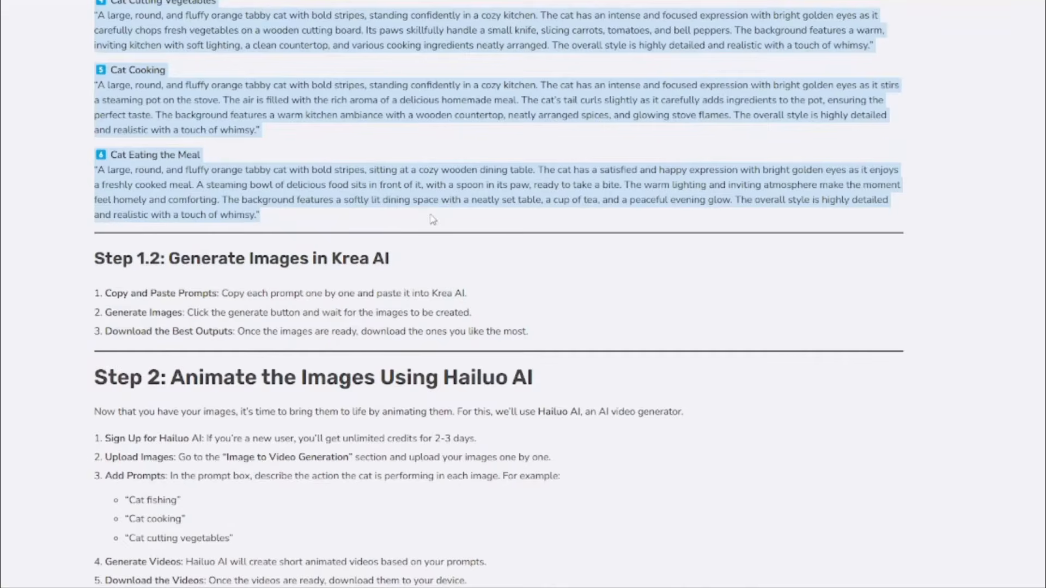
scroll(433, 220, up, 8)
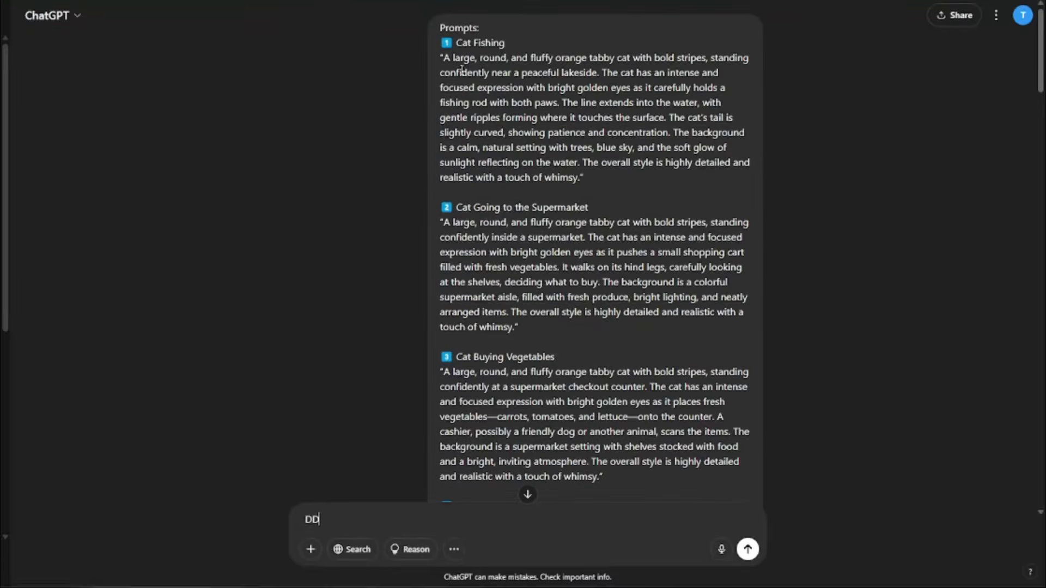
- In ChatGPT, review the sent message containing the sample cat prompts and the request for another episode of 8-9 prompts
drag(440, 27, 624, 307)
scroll(623, 308, down, 10)
click(612, 331)
drag(575, 330, 681, 332)
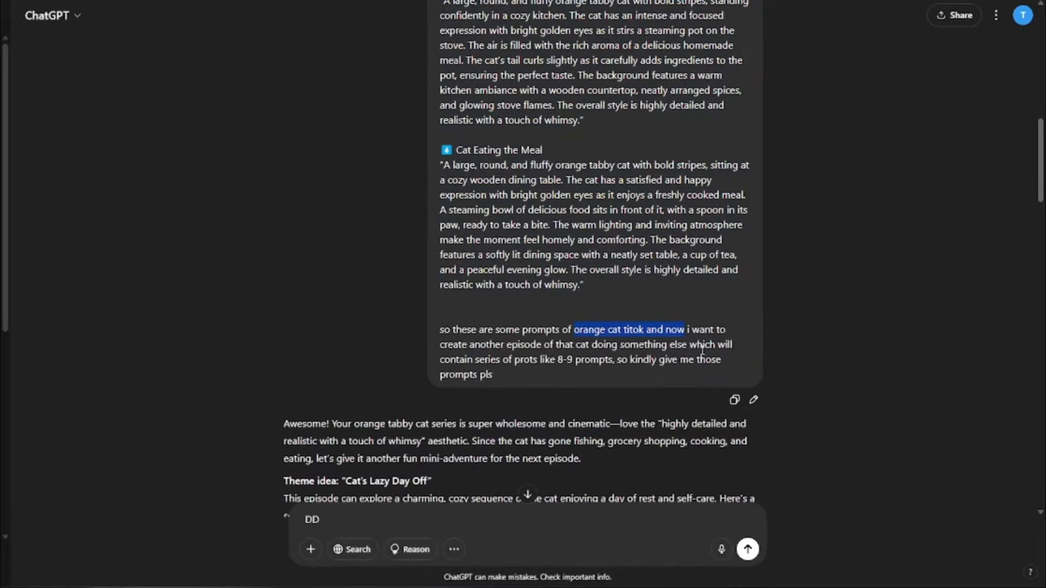
click(493, 360)
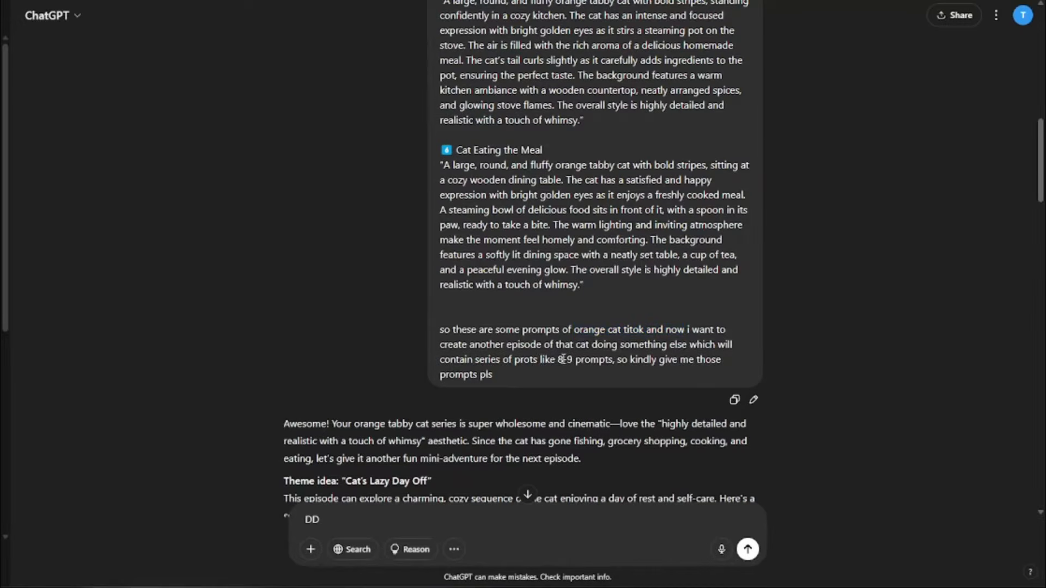
- Read through the "Cat's Lazy Day Off" prompt series in the reply, checking the title of each scene
scroll(701, 361, down, 7)
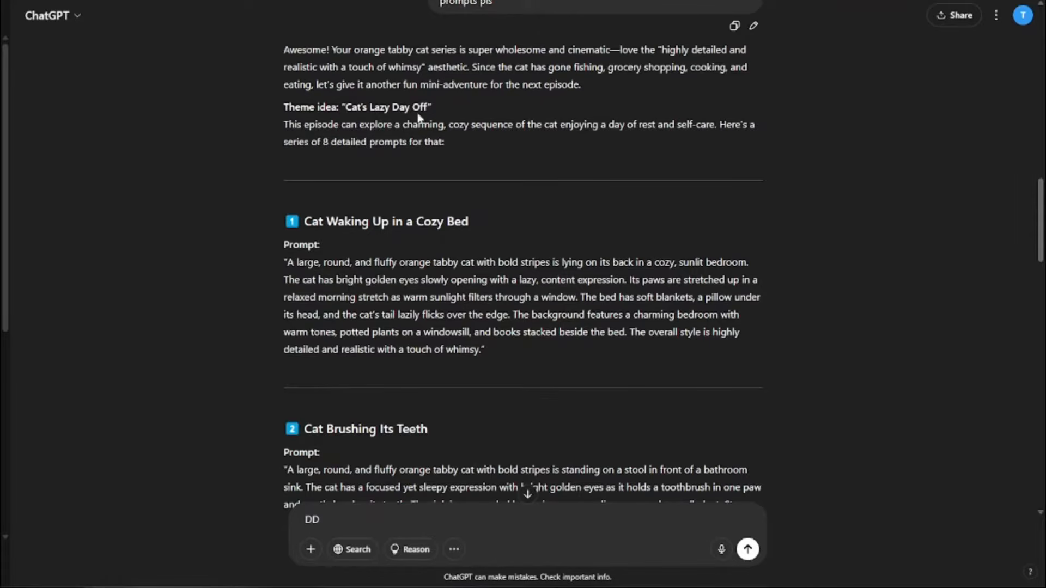
scroll(302, 169, down, 3)
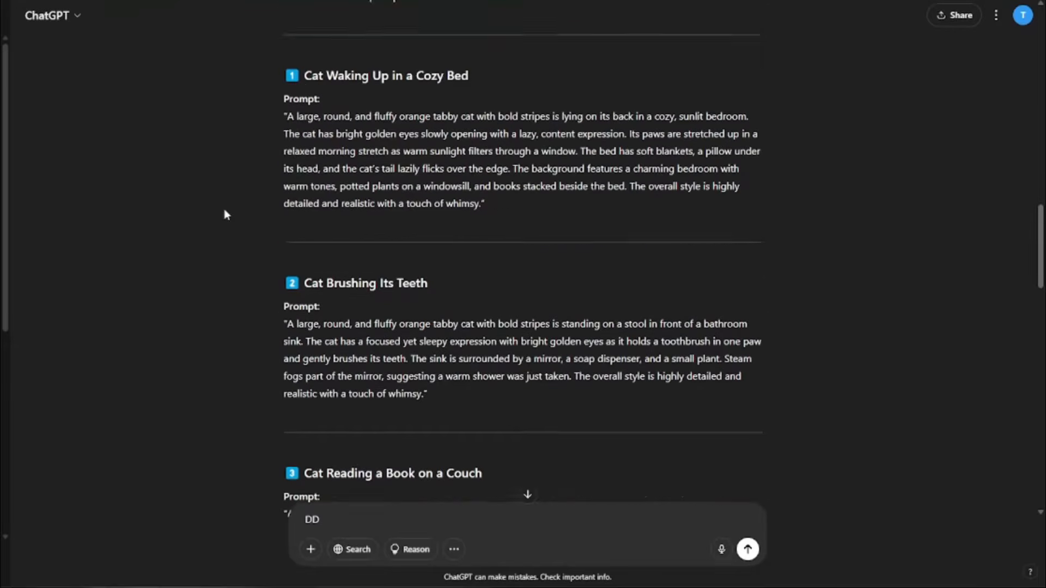
drag(309, 39, 489, 41)
click(331, 264)
drag(303, 241, 445, 240)
scroll(446, 240, down, 2)
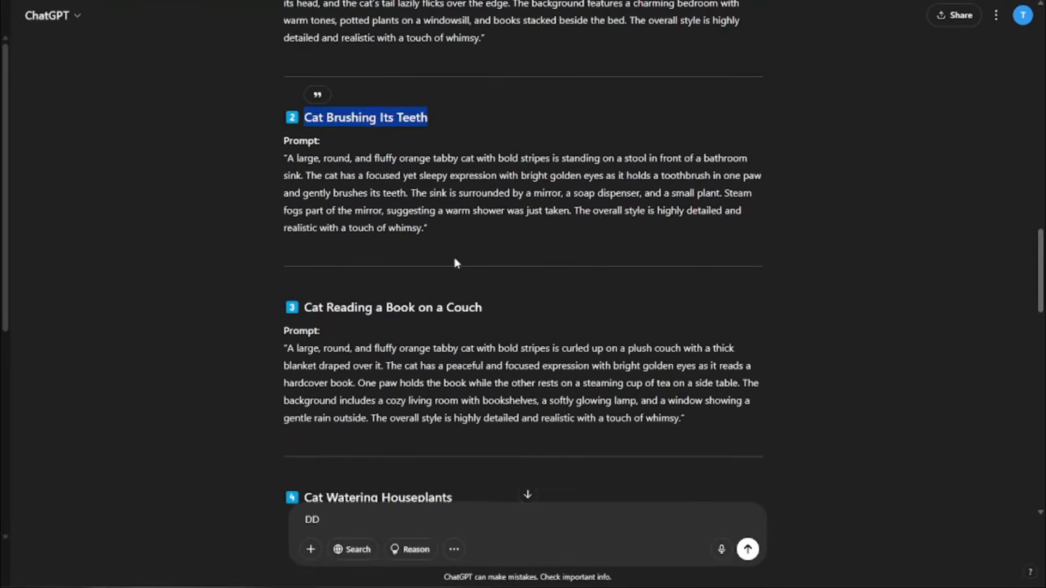
drag(304, 308, 519, 316)
scroll(427, 272, down, 3)
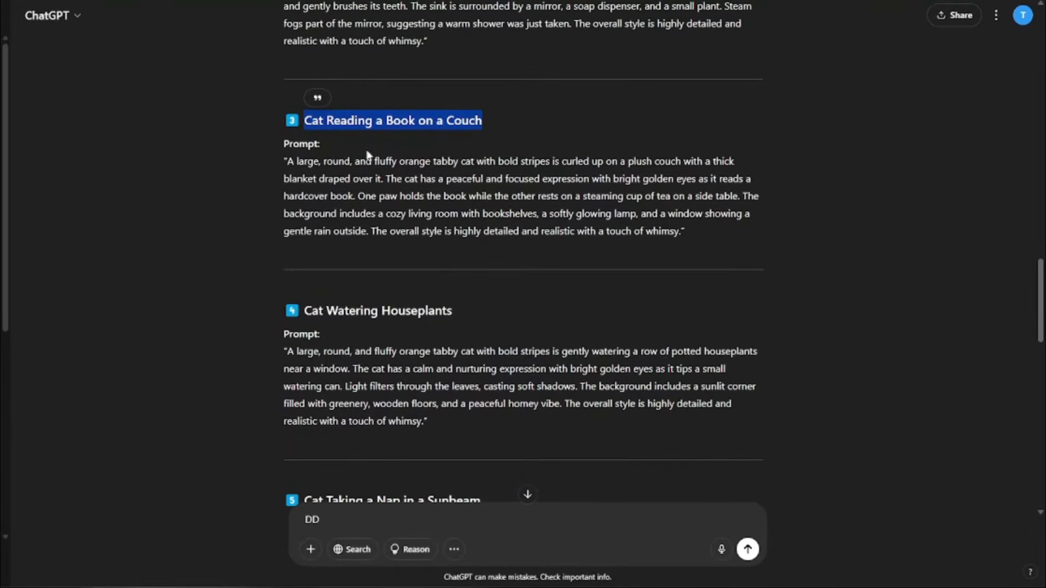
scroll(422, 173, down, 12)
scroll(381, 279, up, 20)
scroll(354, 280, down, 6)
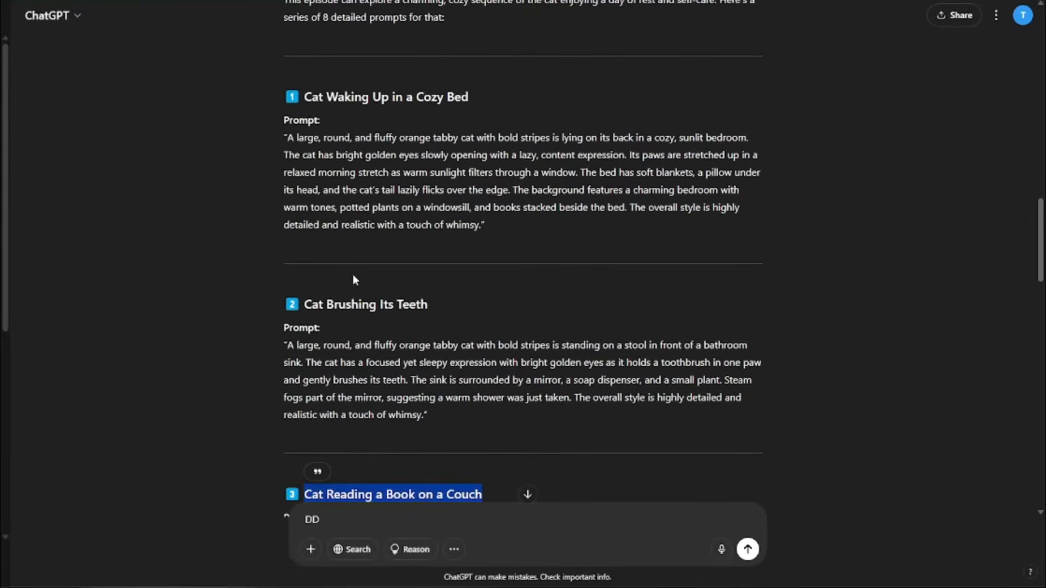
- Copy the Cat Waking Up in a Cozy Bed prompt from ChatGPT and paste it into FlexClip's image prompt
drag(287, 137, 481, 220)
key(ctrl+c)
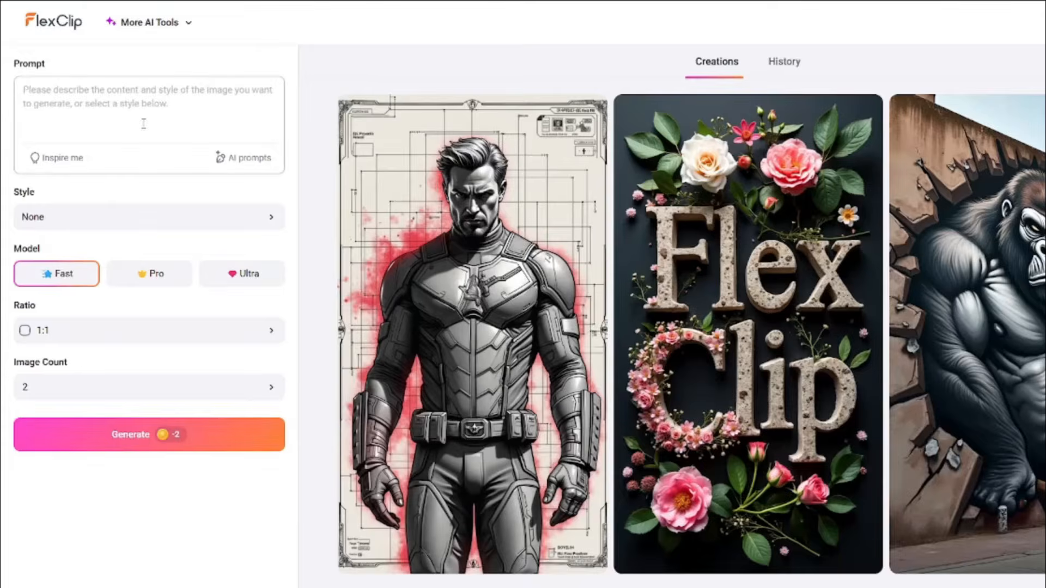
click(144, 121)
key(ctrl+v)
scroll(144, 117, up, 5)
scroll(73, 116, down, 3)
scroll(75, 117, up, 3)
- Configure the image generation with no style, the Ultra model and a 9:16 ratio
click(215, 224)
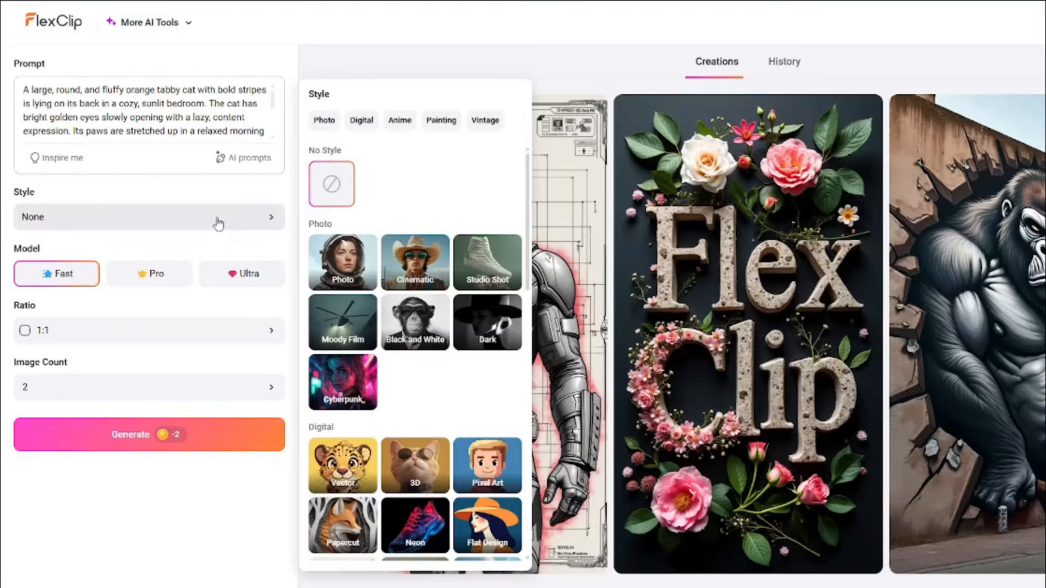
click(337, 198)
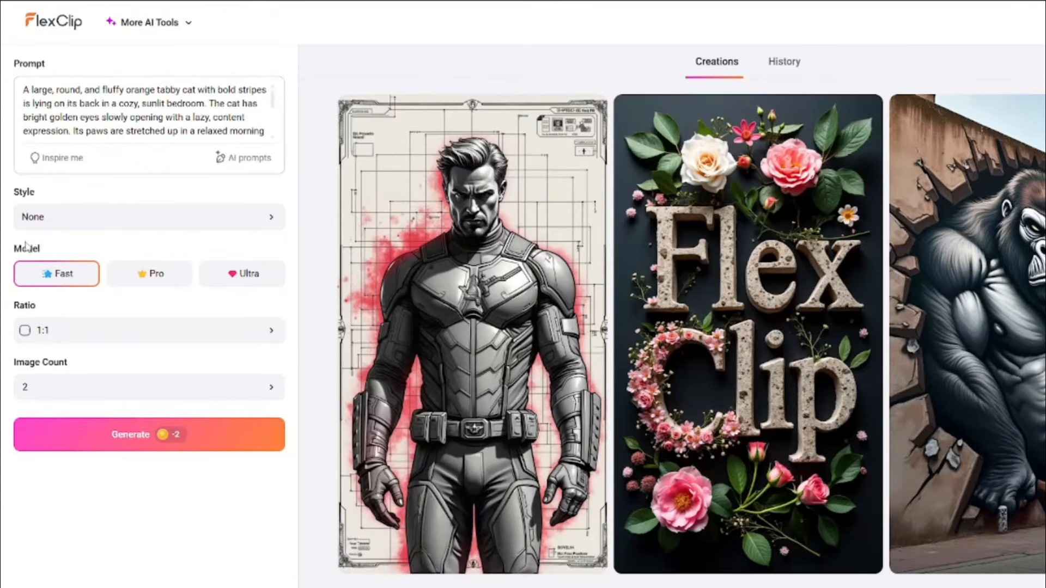
click(237, 278)
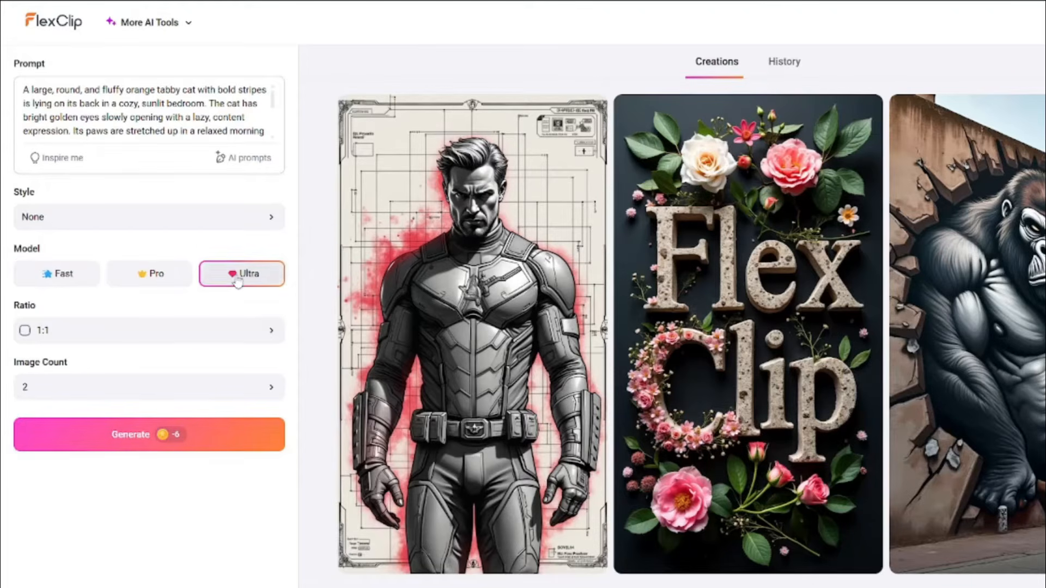
click(57, 339)
click(310, 326)
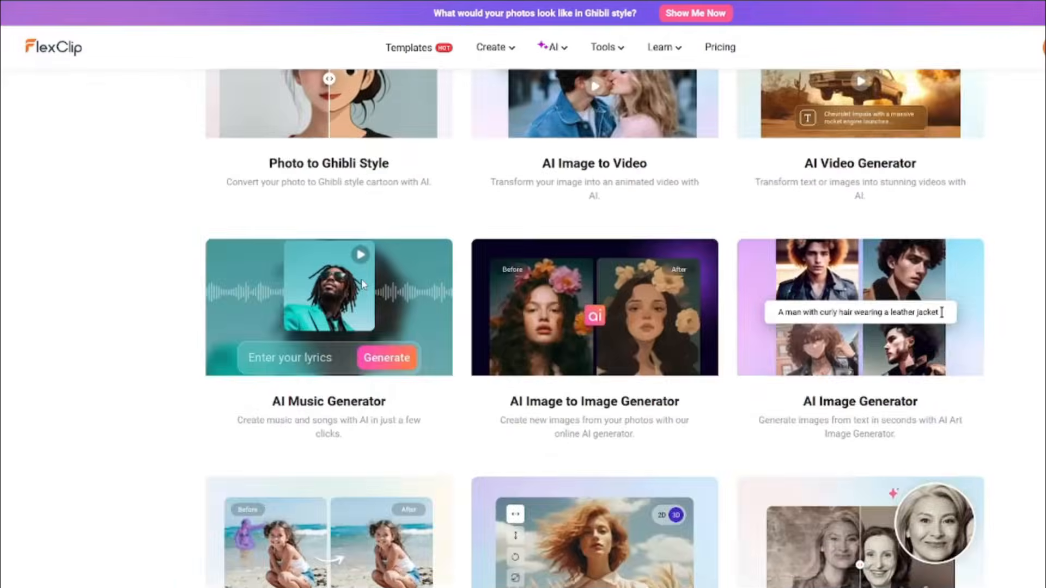
- Browse FlexClip's catalogue of AI, video and audio tools
scroll(301, 296, down, 3)
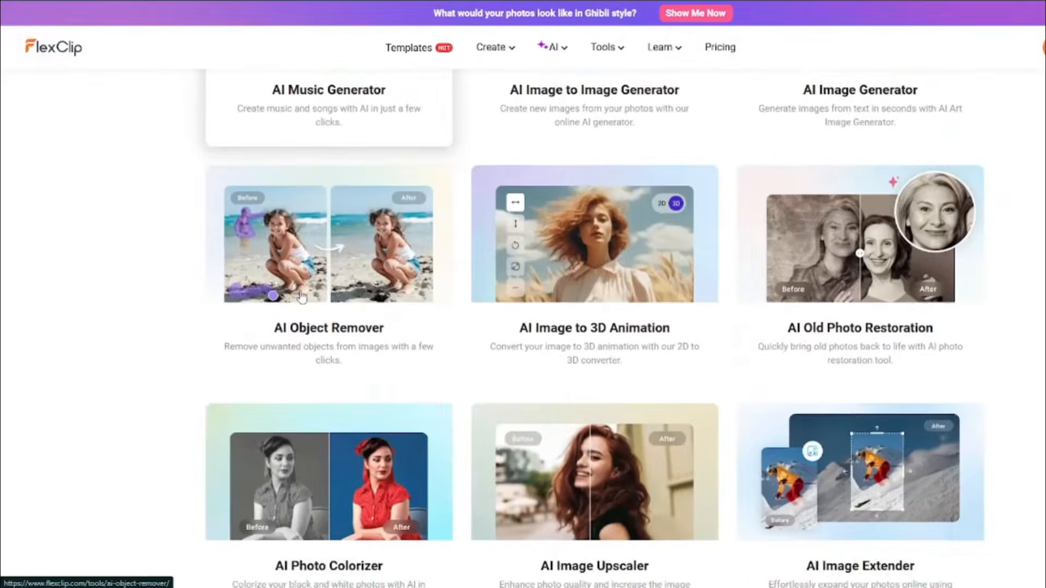
scroll(231, 297, down, 20)
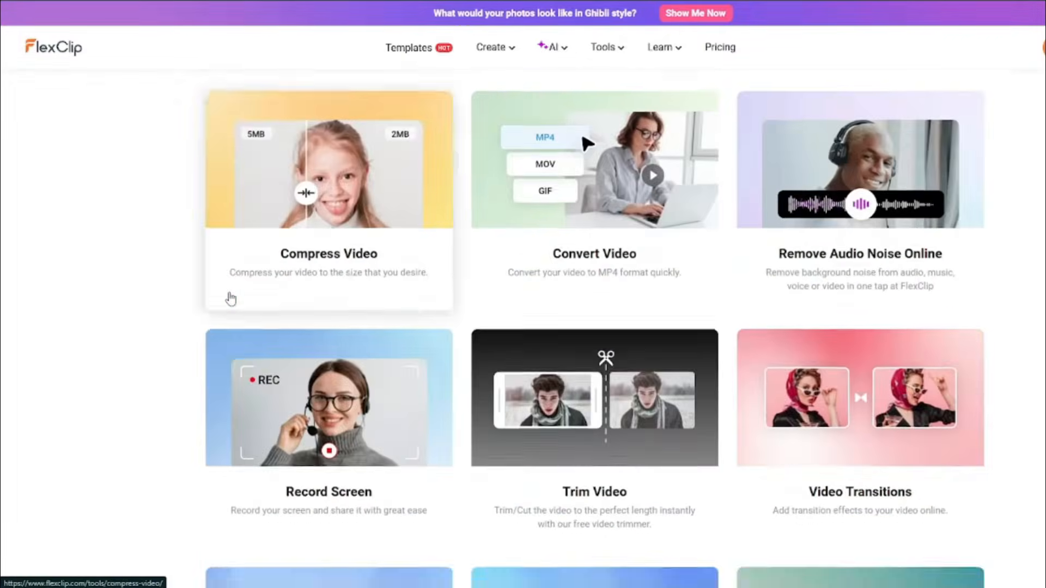
scroll(231, 300, down, 5)
scroll(219, 381, up, 10)
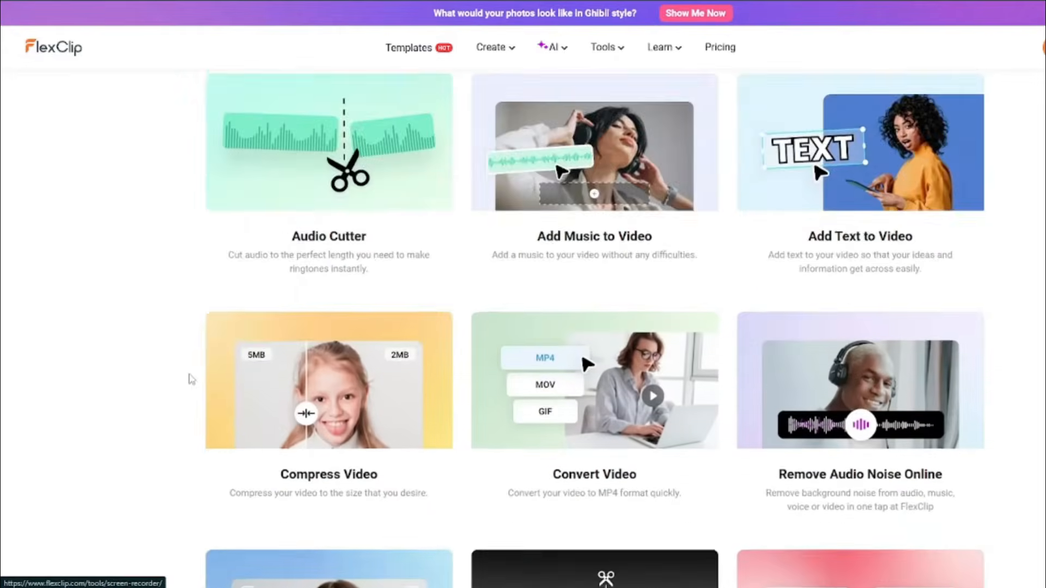
scroll(192, 380, up, 20)
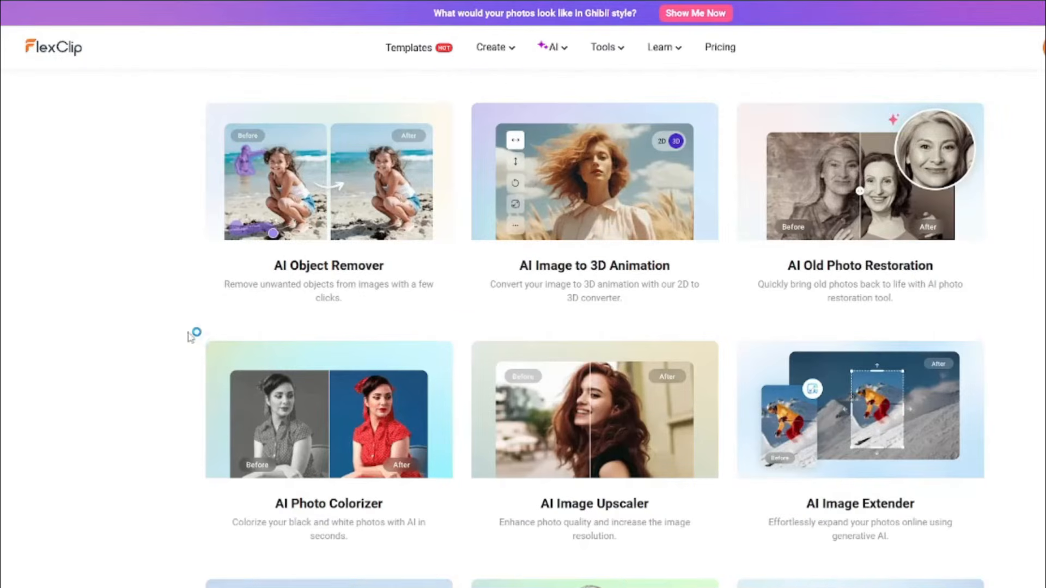
scroll(190, 336, down, 10)
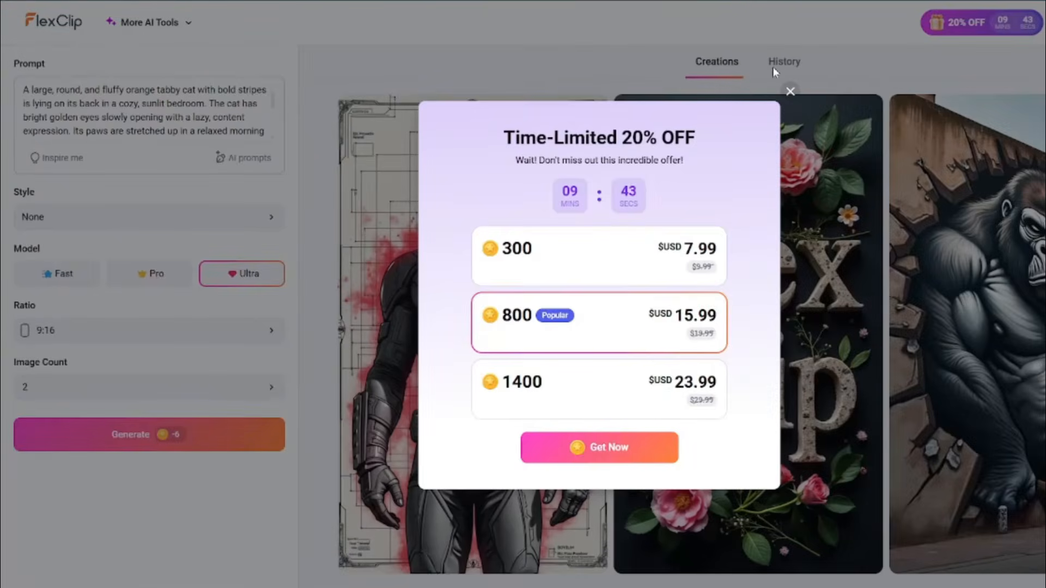
- Dismiss the discount offer and compare the generated images of the cat waking up in bed
click(791, 92)
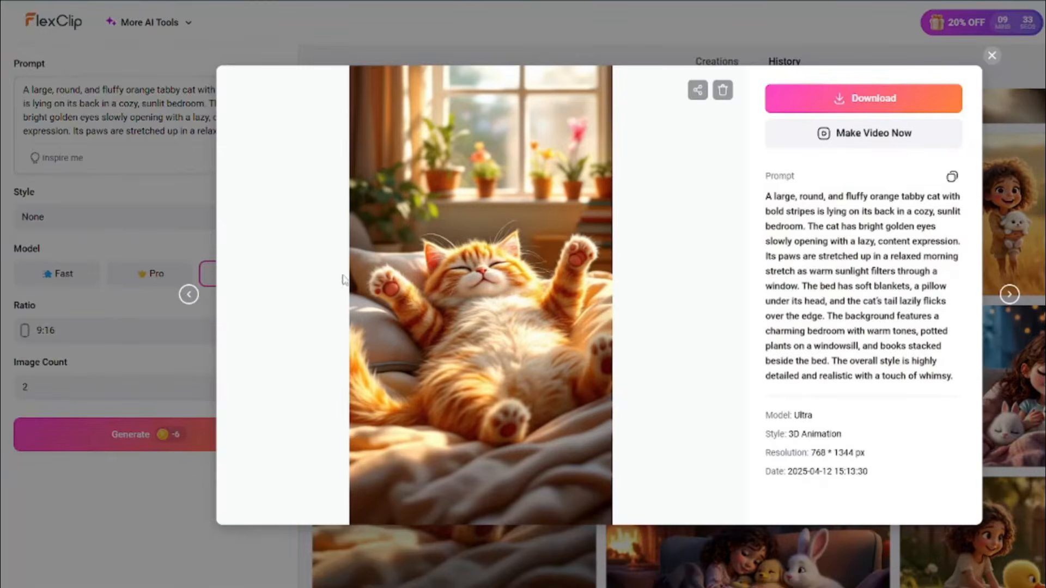
click(189, 294)
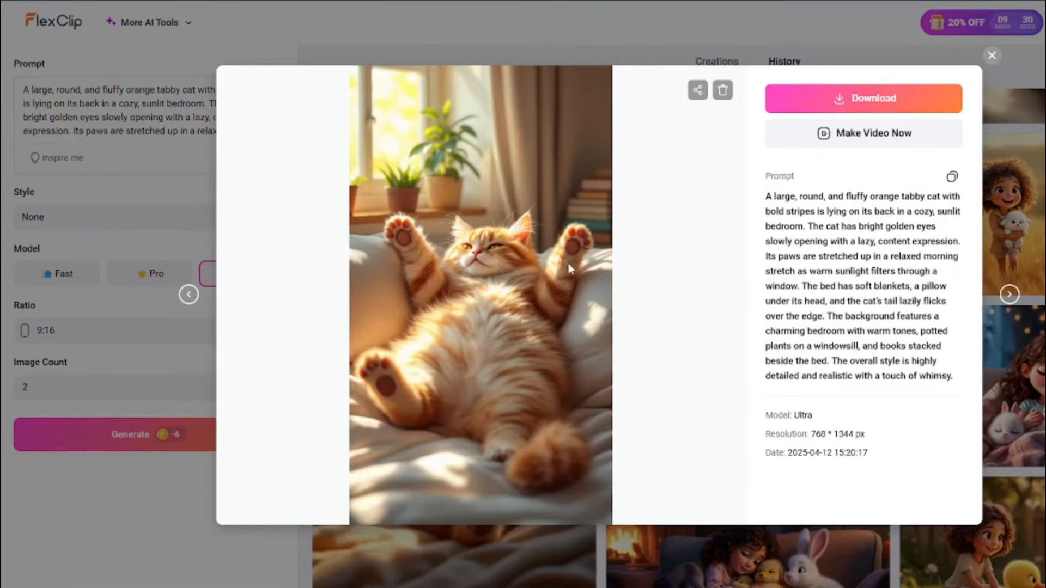
click(1009, 295)
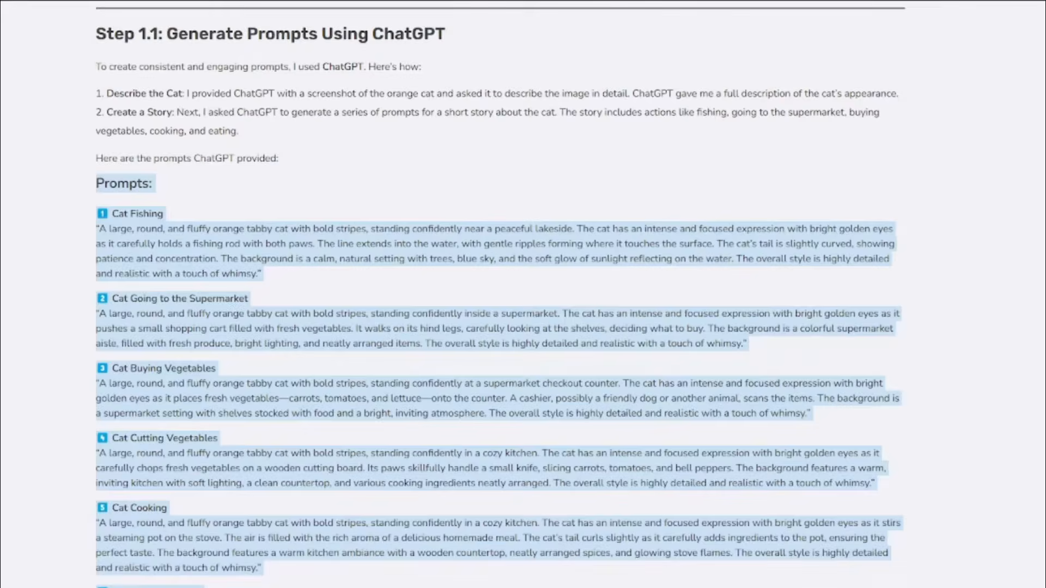
scroll(276, 377, up, 10)
scroll(275, 377, down, 4)
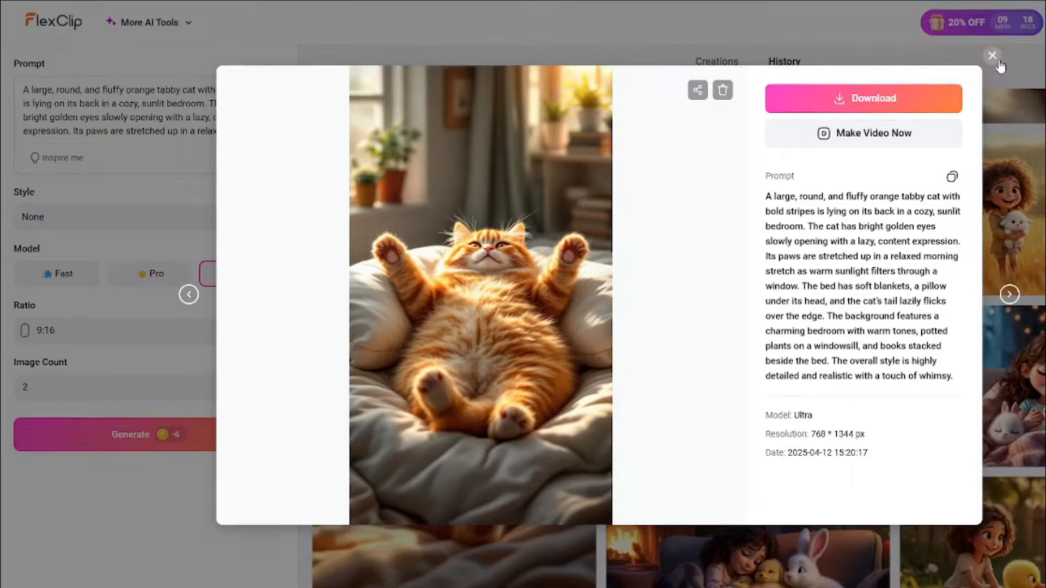
click(992, 55)
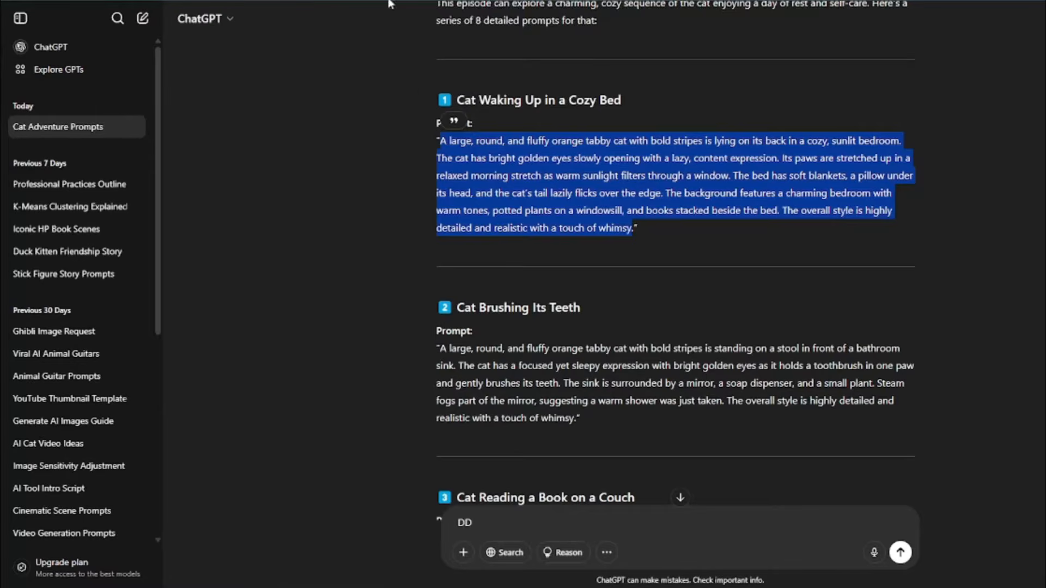
- Replace the FlexClip prompt with ChatGPT's Cat Brushing Its Teeth prompt and generate two images
scroll(443, 243, down, 3)
mouse_move(438, 225)
mouse_down()
mouse_move(596, 298)
mouse_move(579, 294)
mouse_up()
key(ctrl+c)
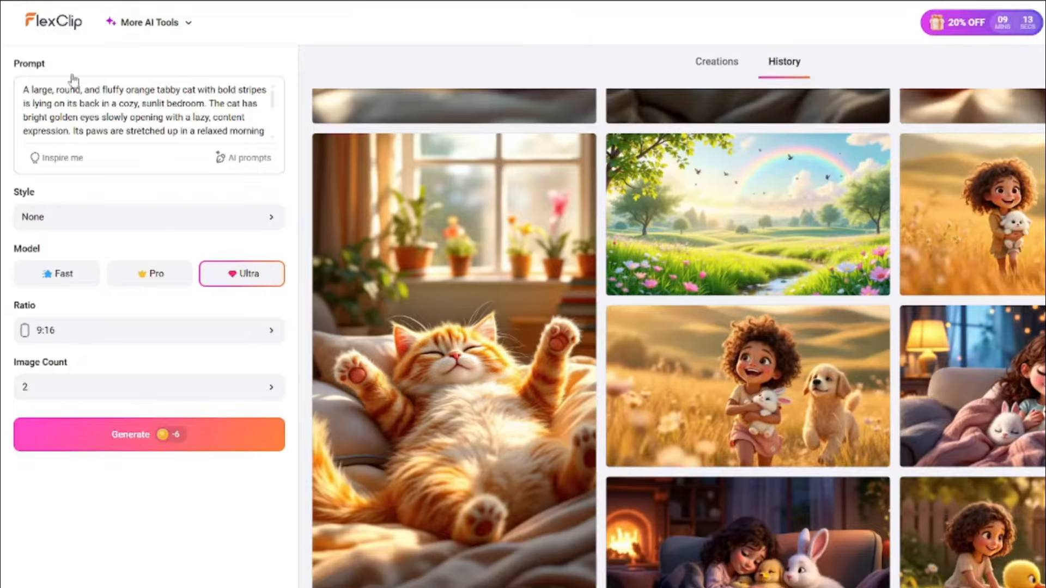
key(ctrl+a)
key(ctrl+v)
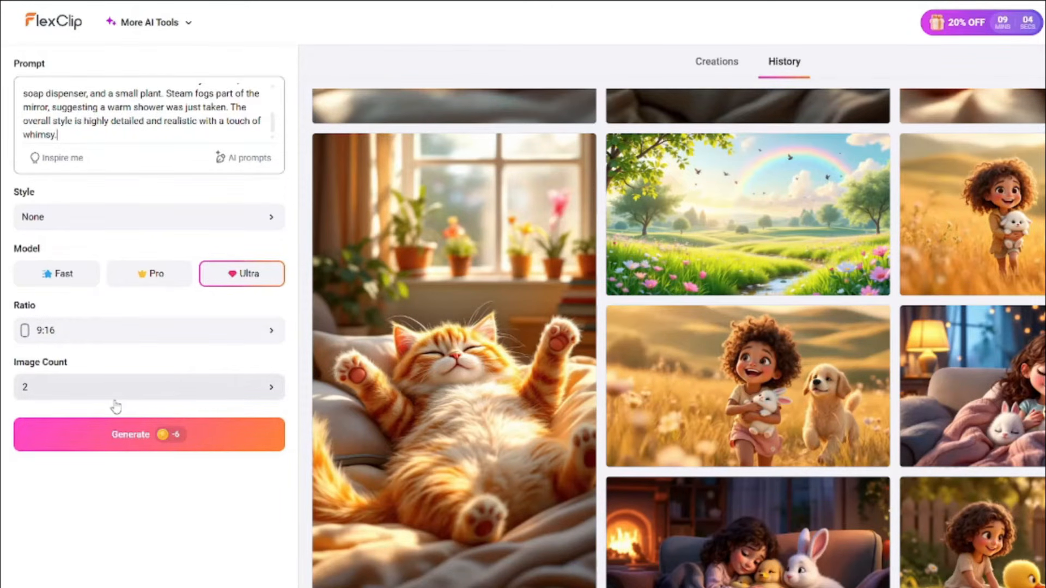
mouse_move(175, 444)
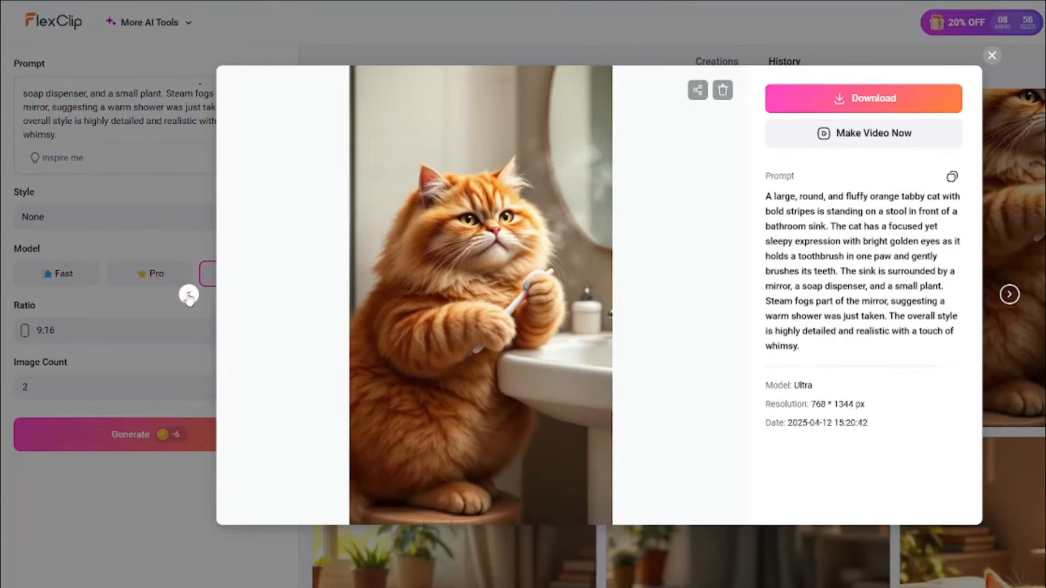
- Compare the generated images of the cat brushing its teeth and review the Cat Reading a Book on a Couch prompt and images
click(189, 296)
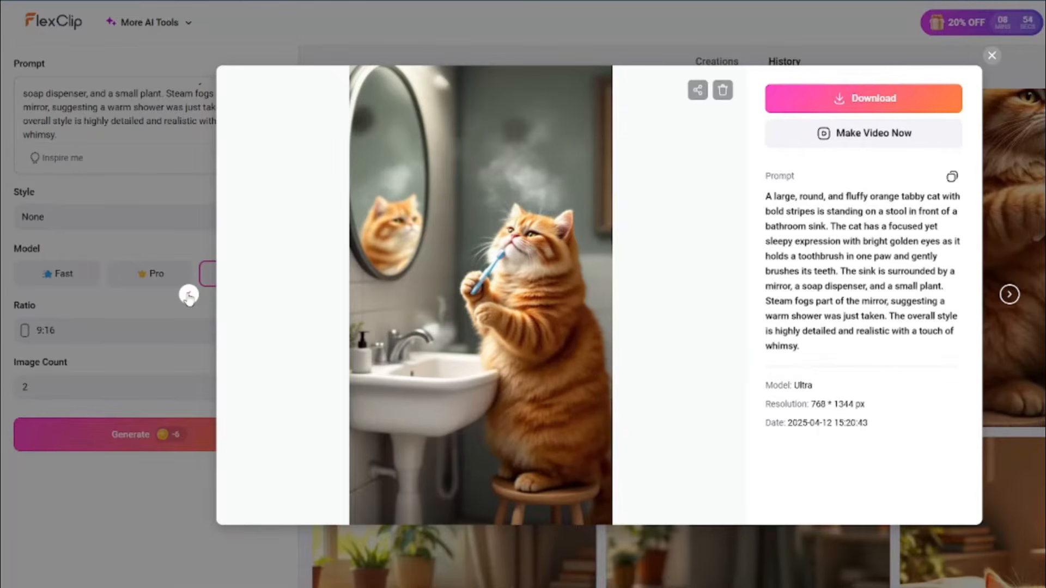
click(189, 295)
click(189, 295)
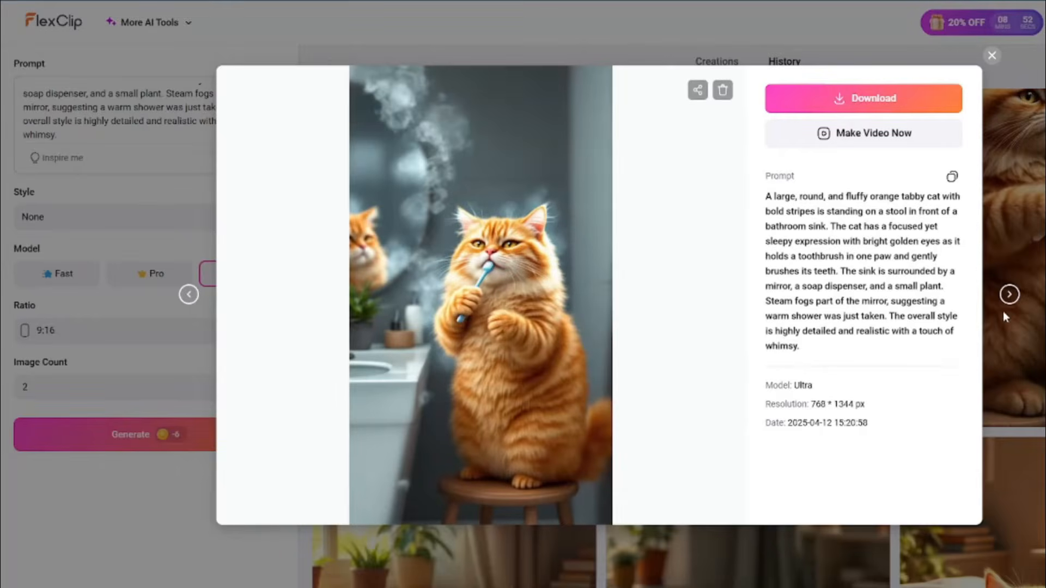
click(1010, 297)
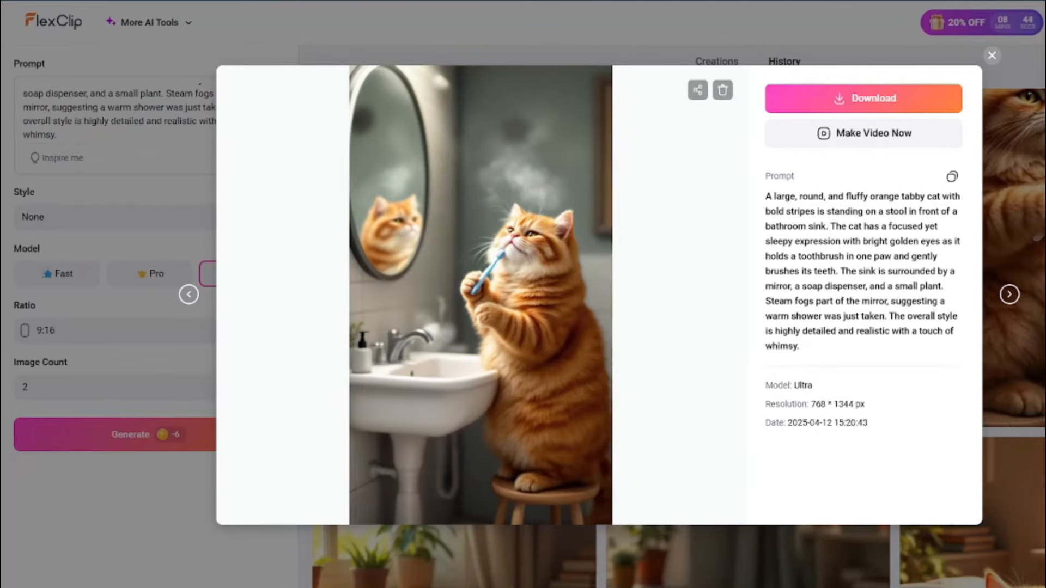
click(992, 57)
scroll(752, 243, up, 8)
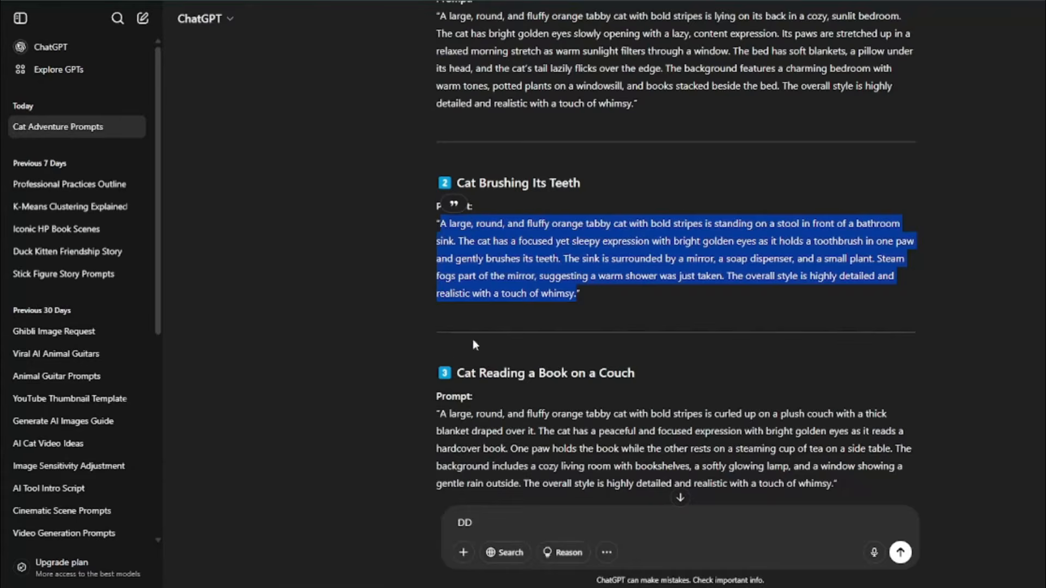
scroll(442, 282, down, 5)
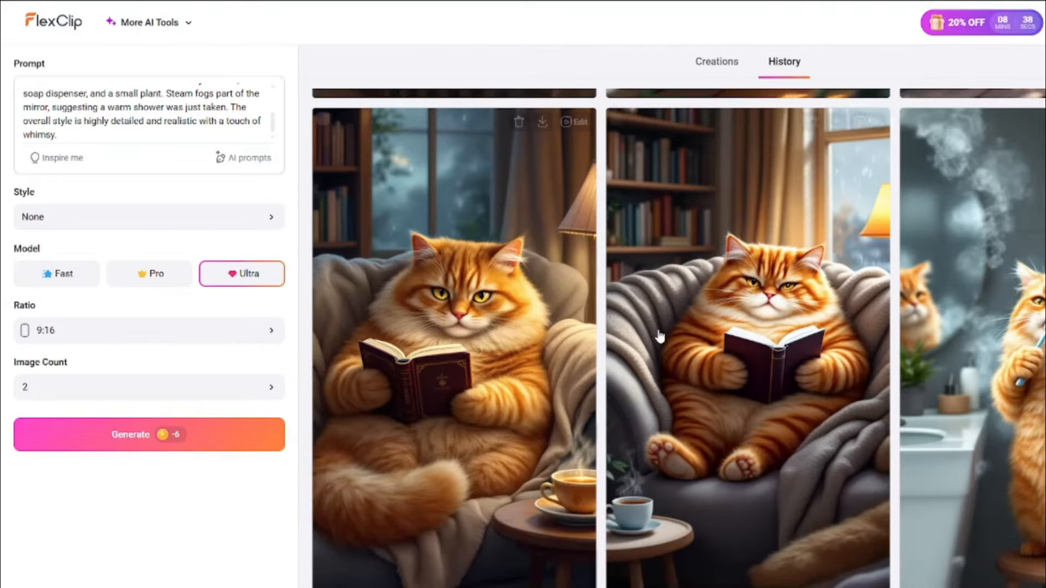
- Review the remaining generated cat scene images in the generation history
scroll(691, 391, up, 5)
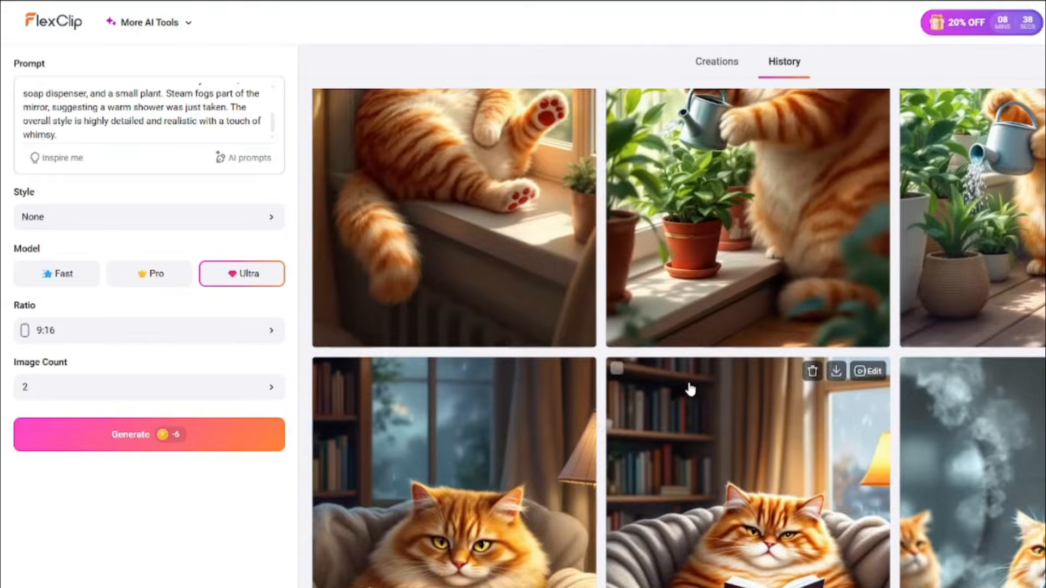
scroll(670, 261, up, 10)
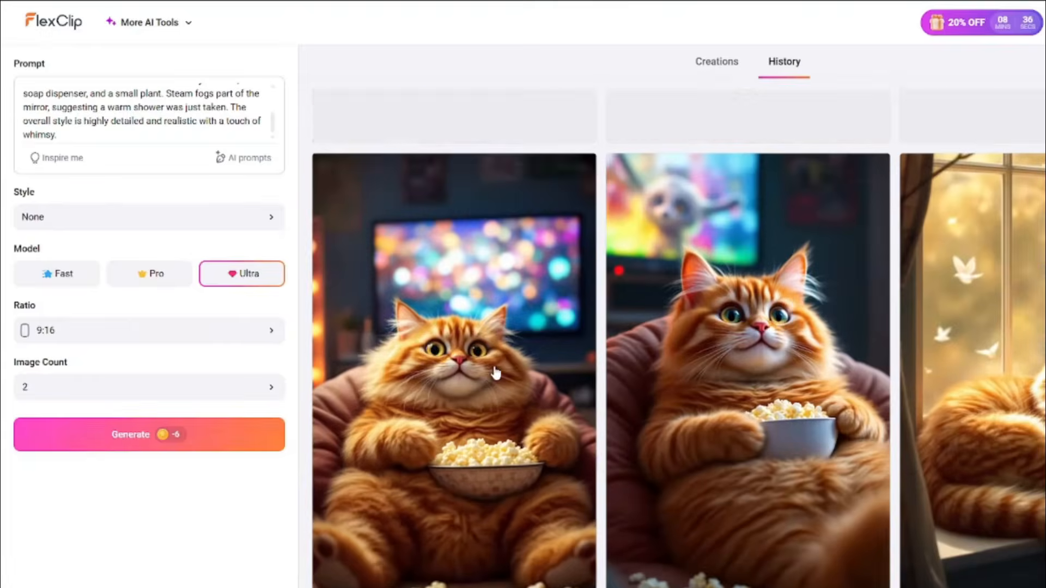
scroll(716, 351, up, 10)
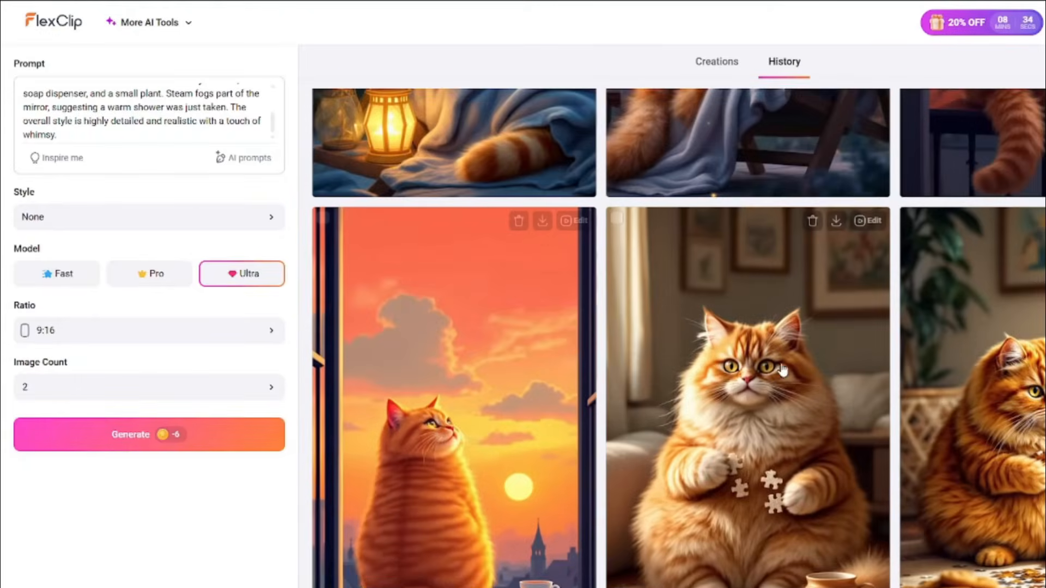
scroll(656, 310, down, 7)
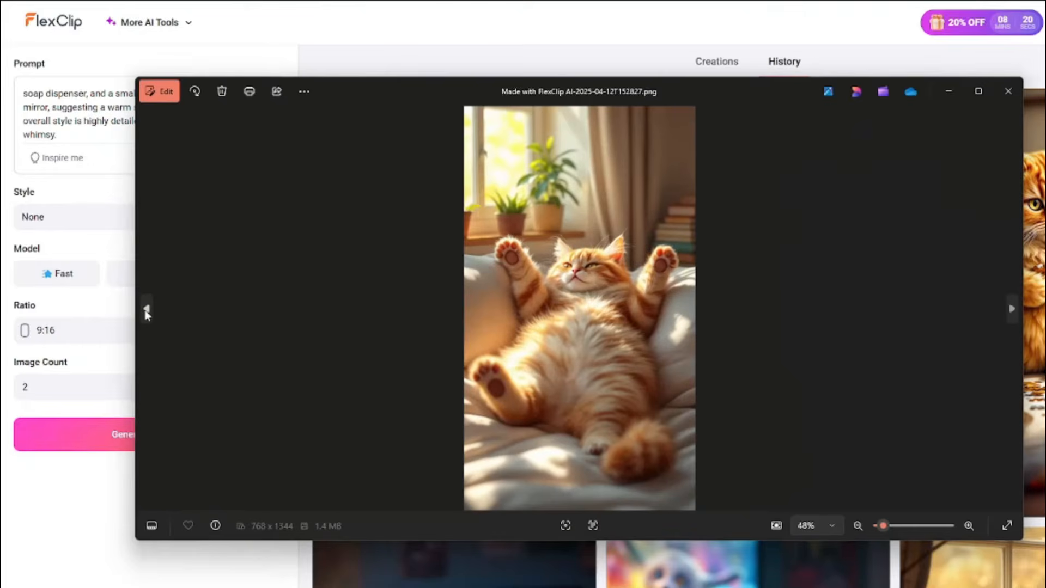
- Look through the downloaded cat scene images in the image viewer and close it
click(146, 311)
click(146, 312)
click(146, 312)
click(146, 311)
click(146, 312)
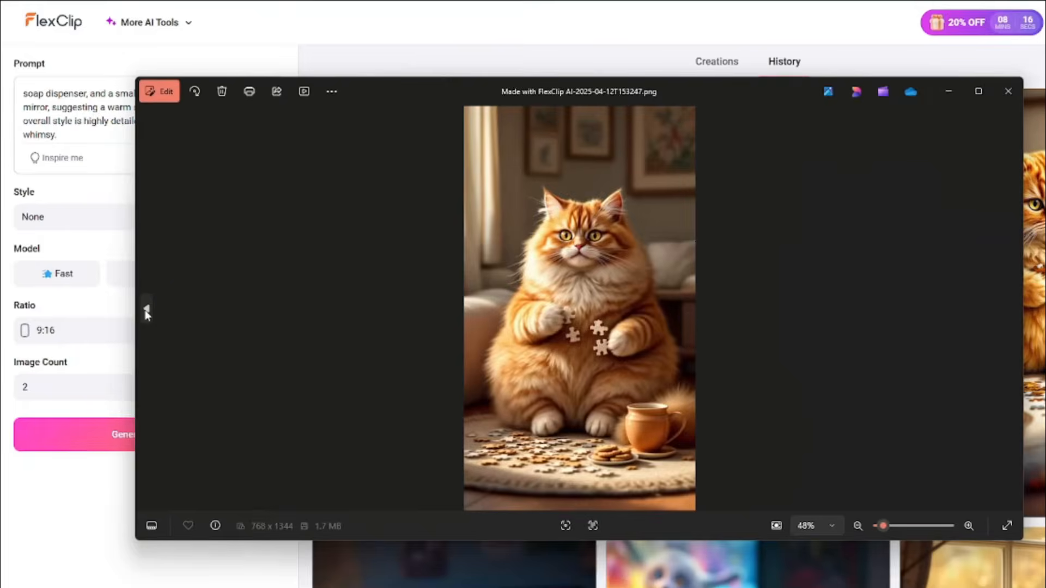
click(146, 312)
click(146, 312)
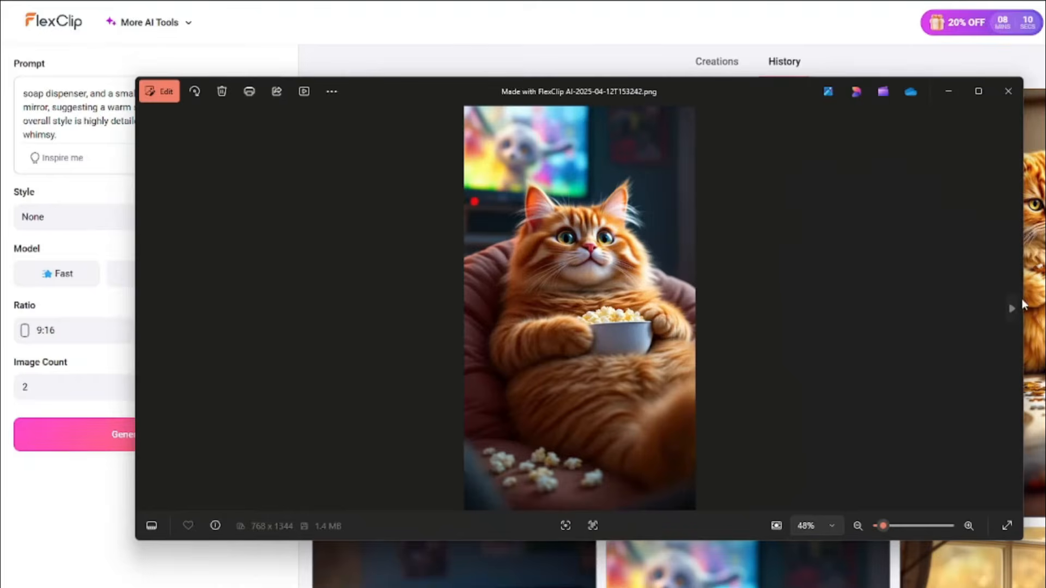
click(1013, 307)
click(1013, 309)
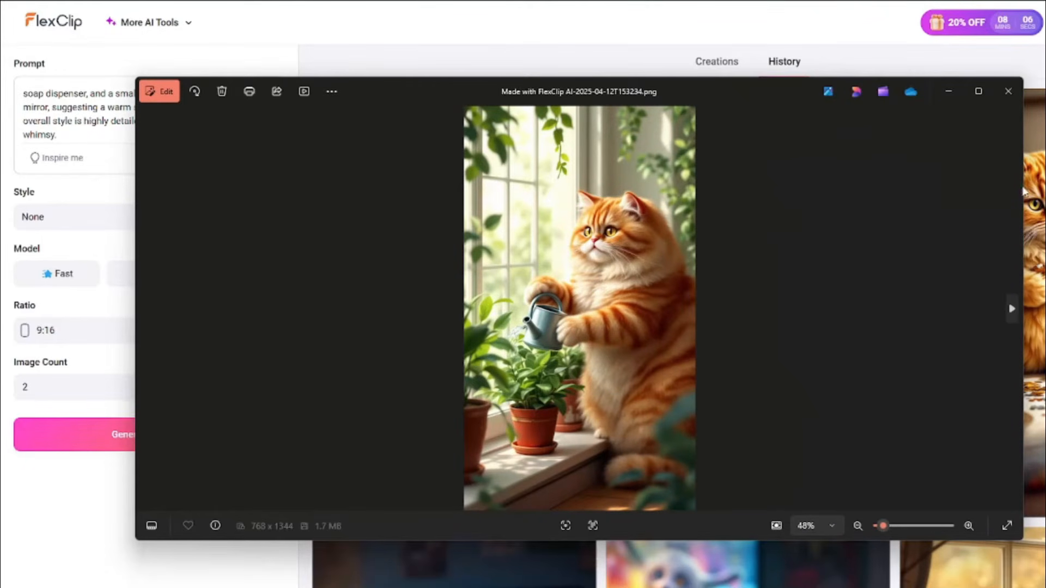
click(1008, 91)
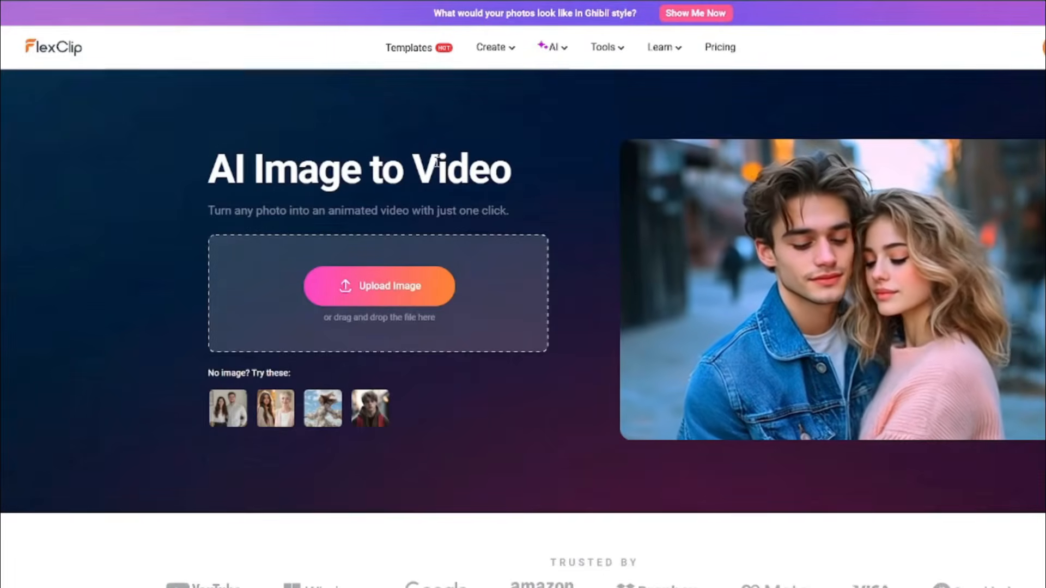
- Set up an AI Image to Video from the downloaded waking-up cat image with the prompt "Cat Waking Up in a Cozy Bed" in Professional mode
key(alt+Tab)
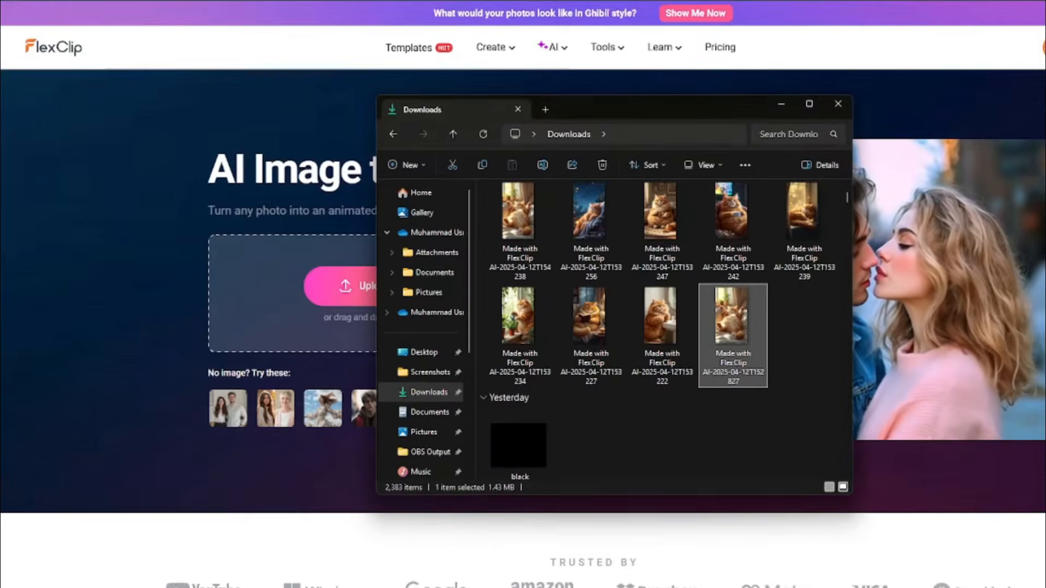
drag(733, 327, 253, 306)
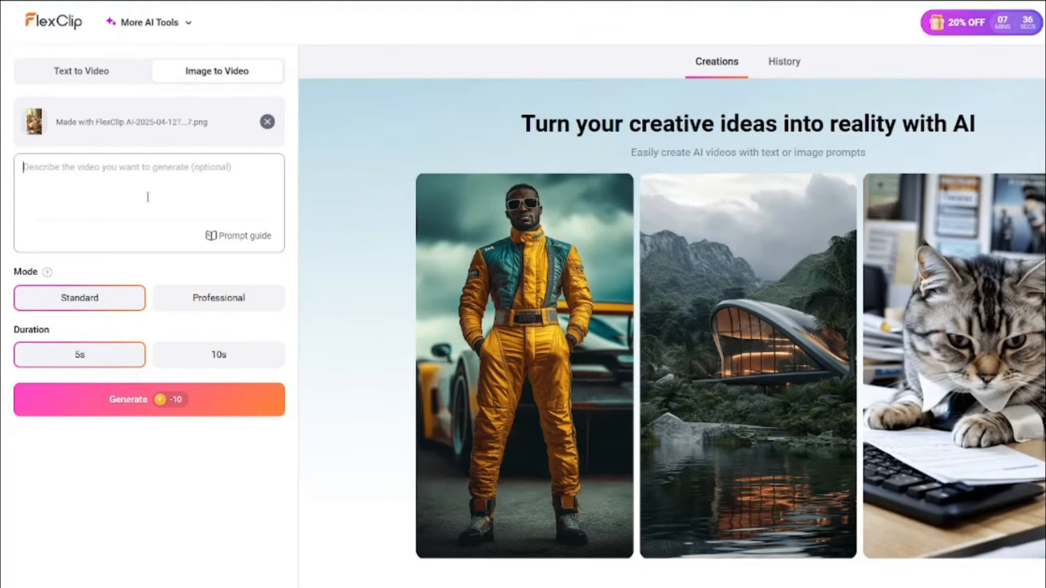
key(alt+Tab)
scroll(502, 293, up, 8)
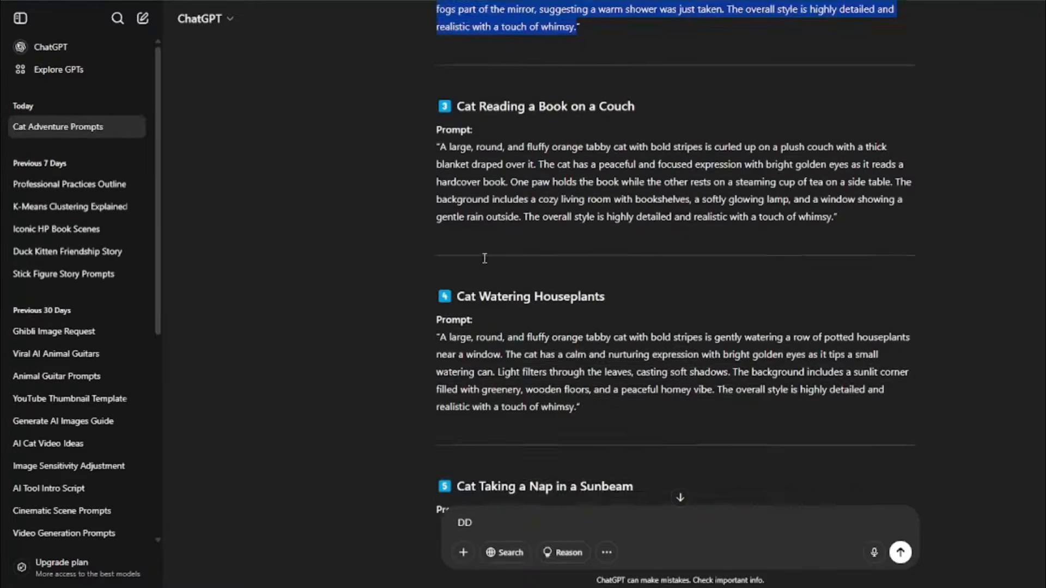
scroll(502, 293, up, 5)
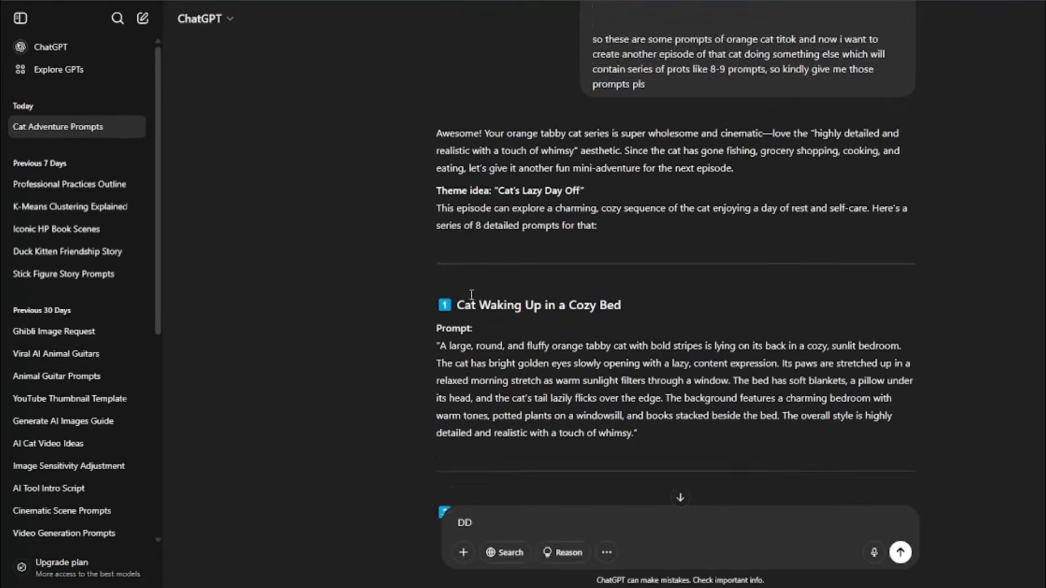
scroll(469, 299, down, 3)
drag(461, 226, 608, 224)
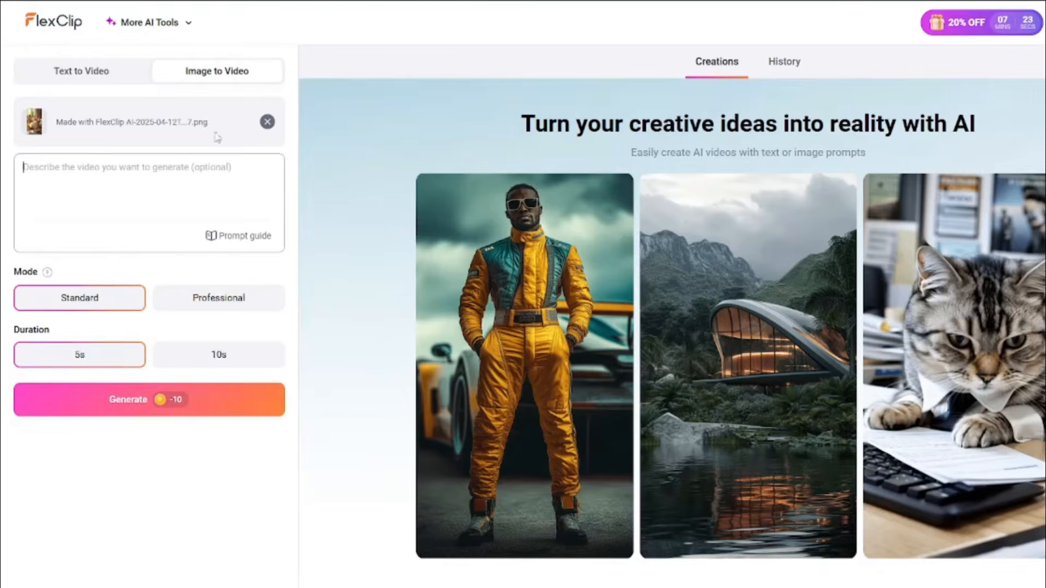
text(Cat Waking Up in a Cozy Bed)
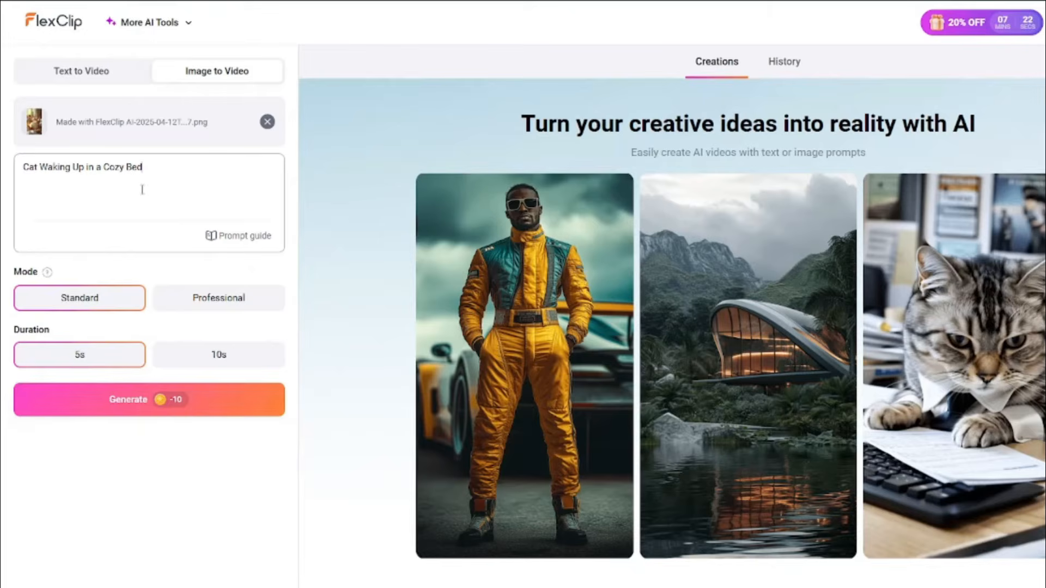
click(207, 304)
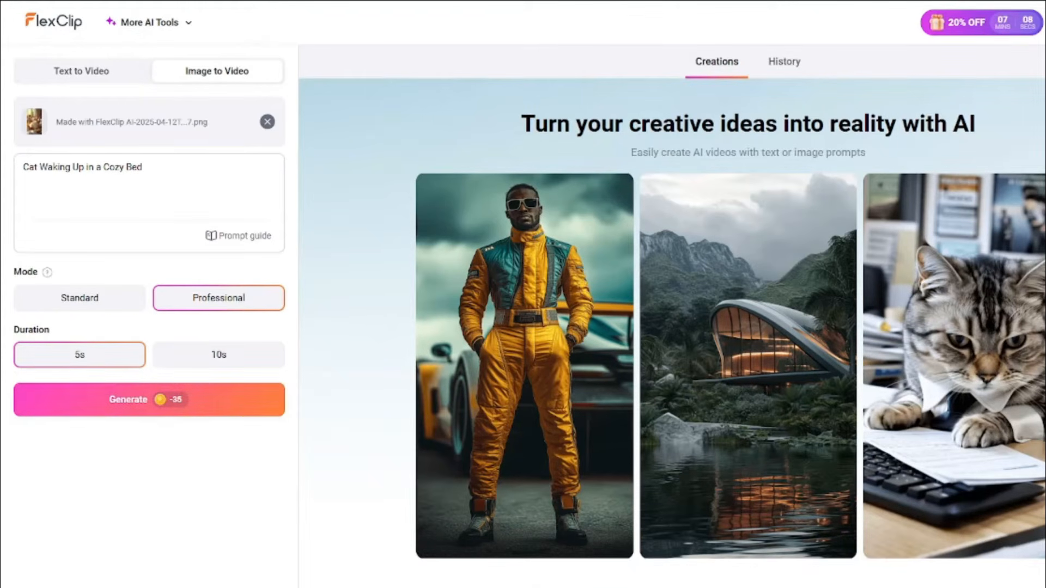
- Replace the source image with the tooth-brushing cat and the video prompt with ChatGPT's scene title "Cat Brushing Its Teeth"
key(alt+Tab)
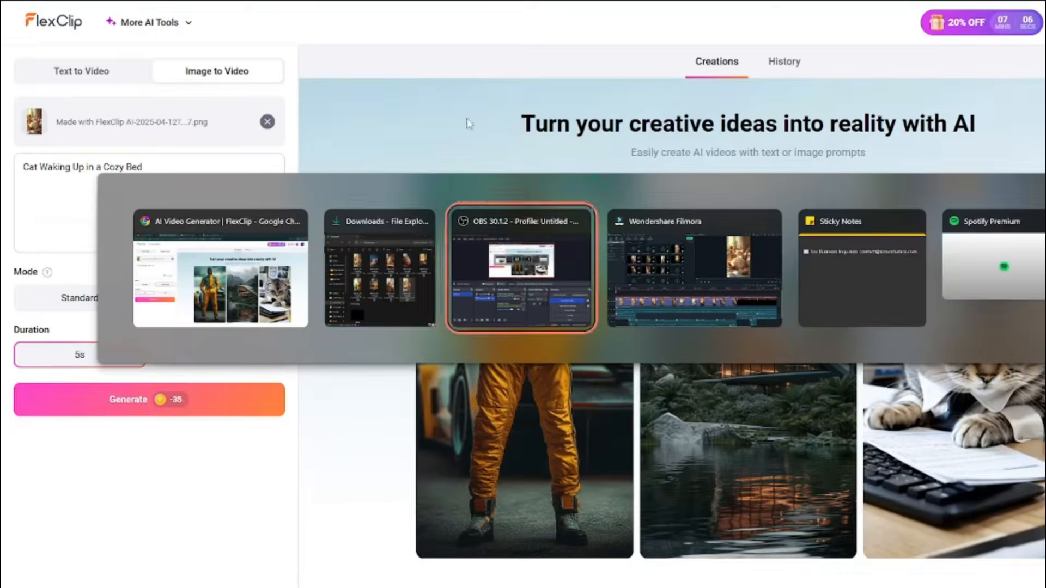
key(alt+Tab)
scroll(518, 229, down, 3)
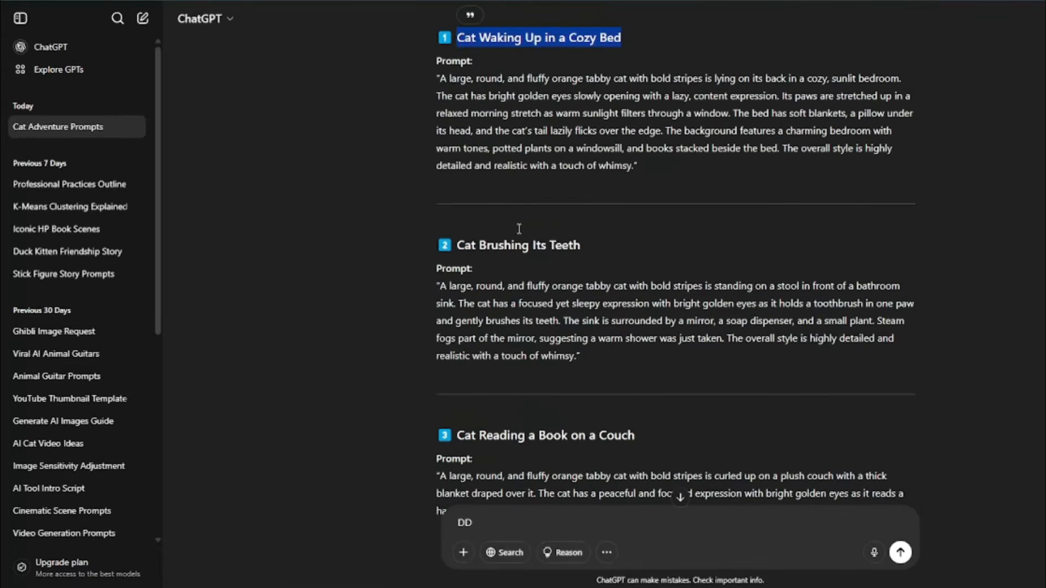
drag(458, 246, 585, 244)
key(ctrl+c)
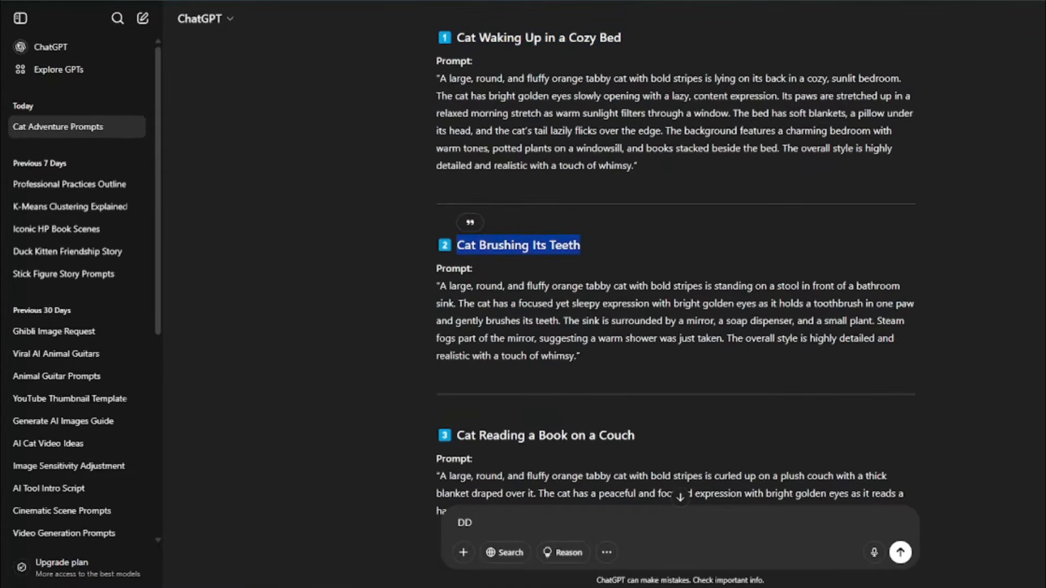
key(alt+Tab)
click(267, 122)
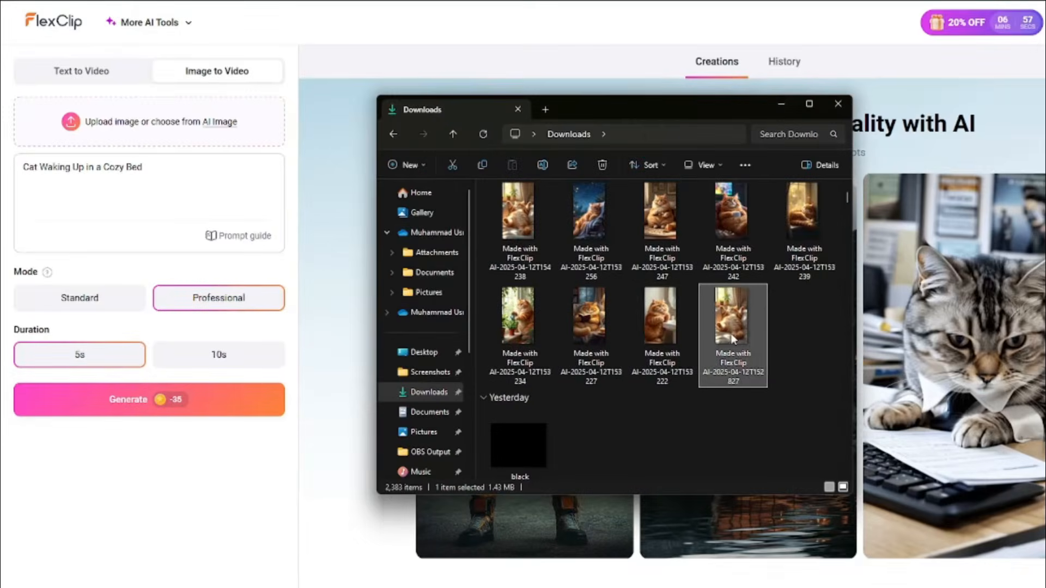
drag(733, 339, 145, 131)
triple_click(134, 183)
key(ctrl+v)
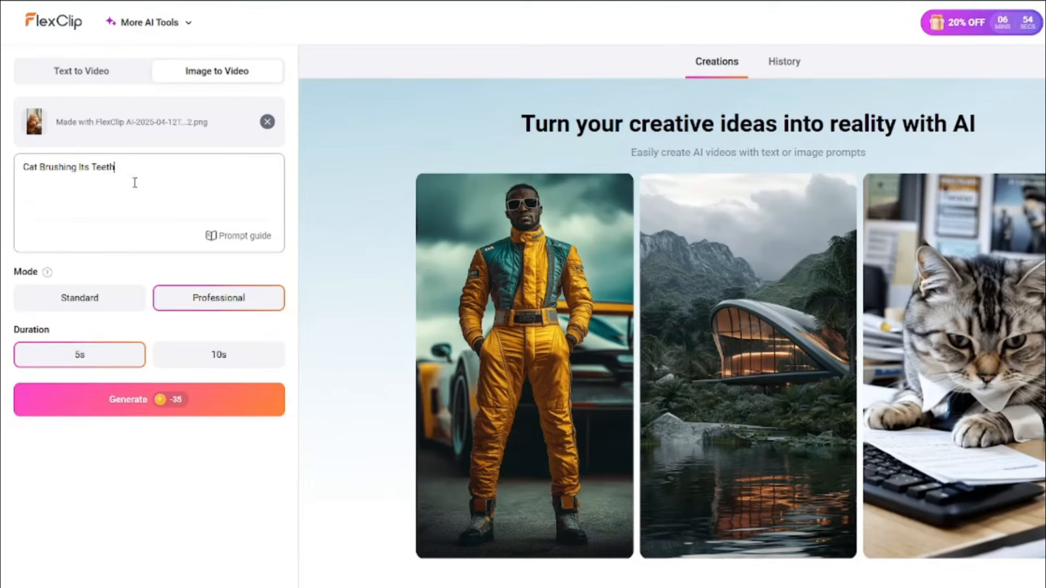
drag(43, 170, 172, 175)
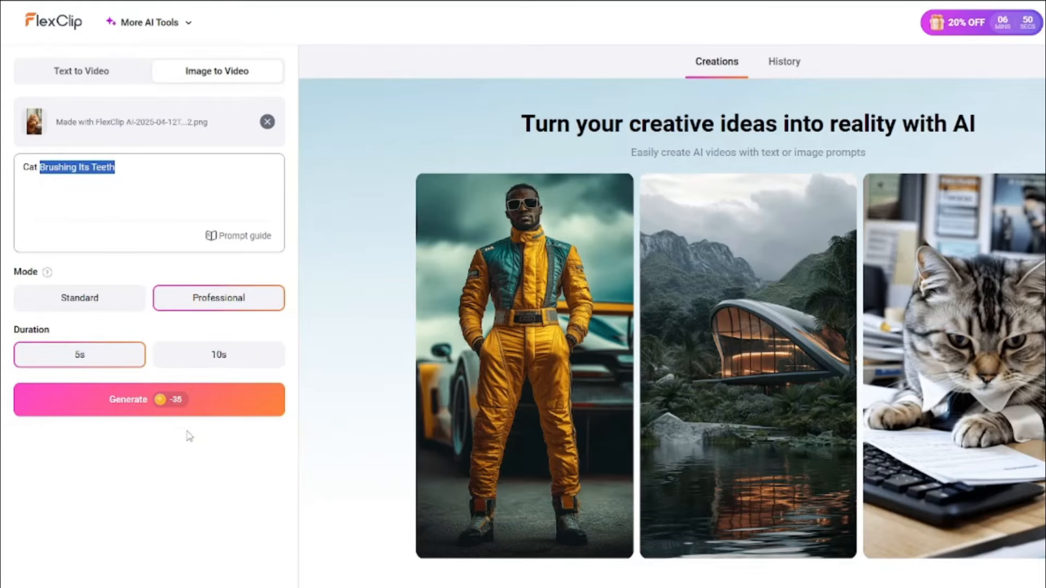
- Swap in the downloaded reading cat image and set the video prompt to ChatGPT's scene title "Cat Reading a Book on a Couch"
click(526, 587)
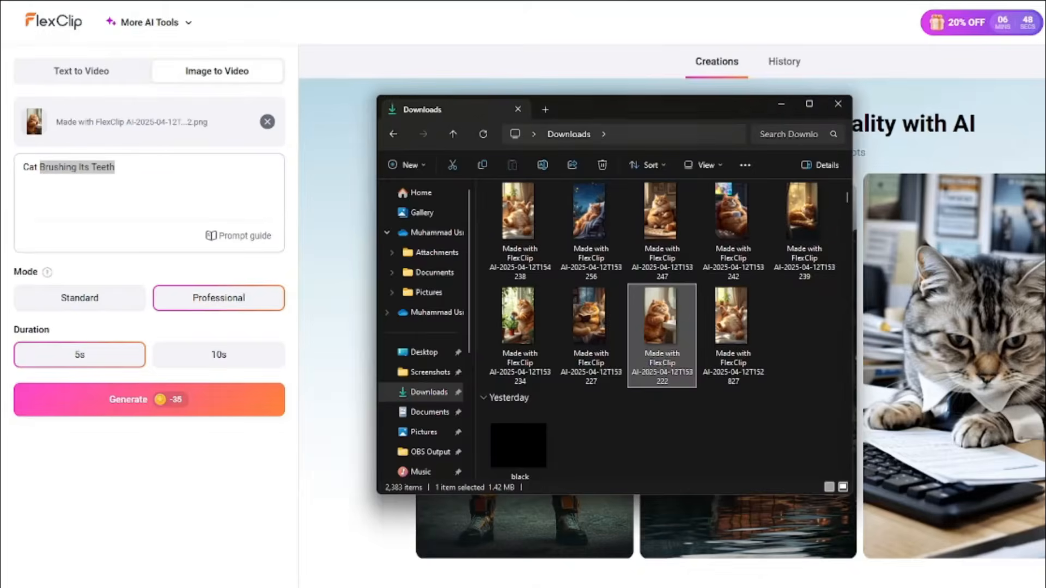
drag(591, 331, 71, 134)
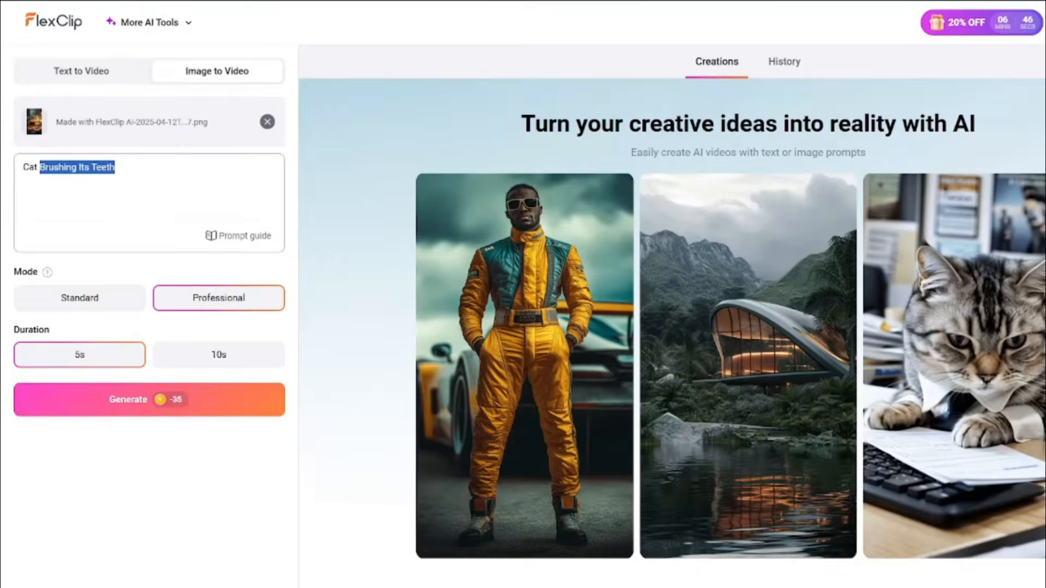
key(alt+Tab)
scroll(491, 272, down, 2)
drag(457, 309, 646, 315)
key(ctrl+c)
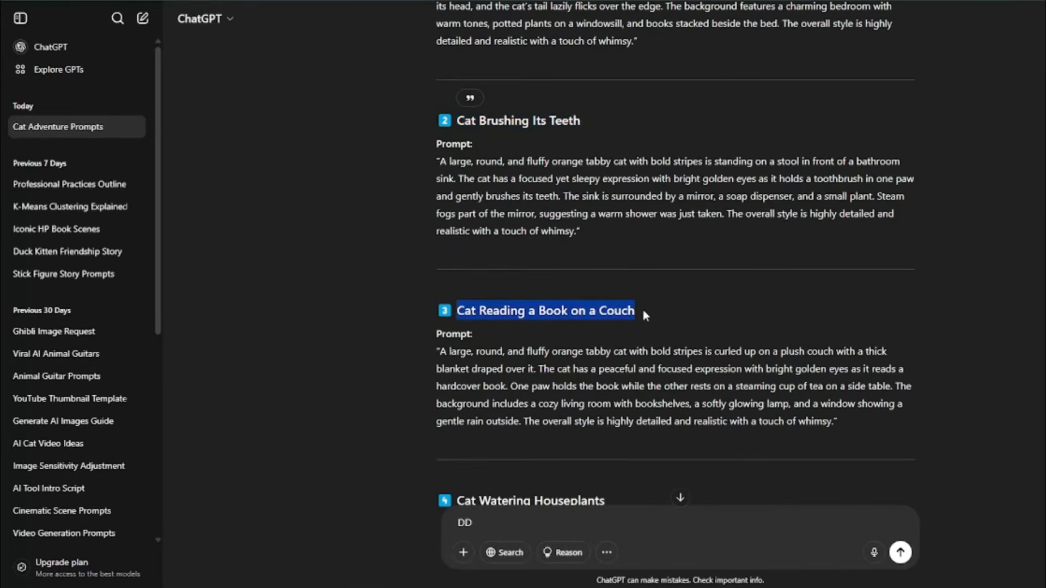
key(alt+Tab)
triple_click(149, 176)
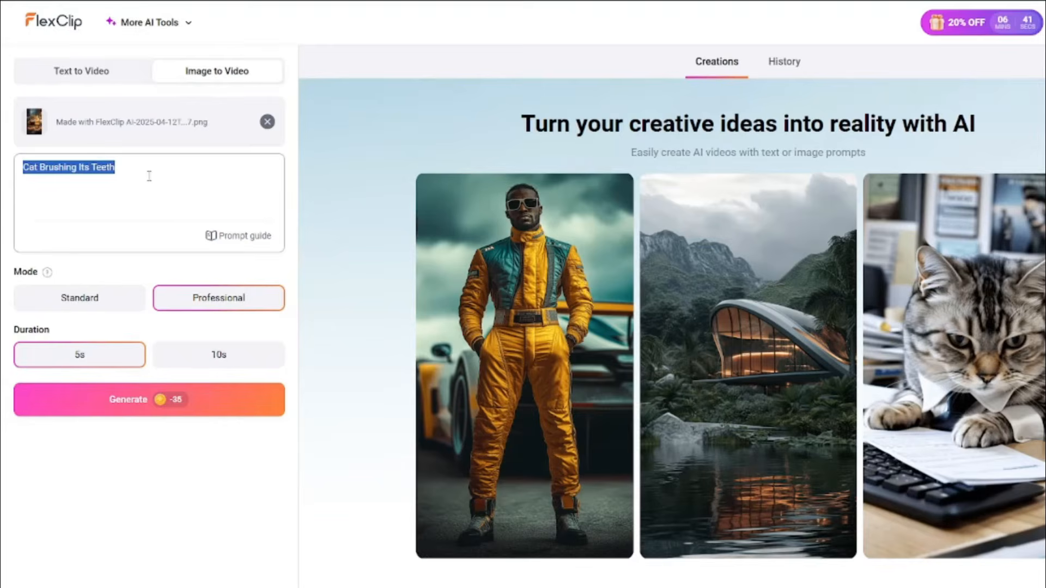
key(ctrl+v)
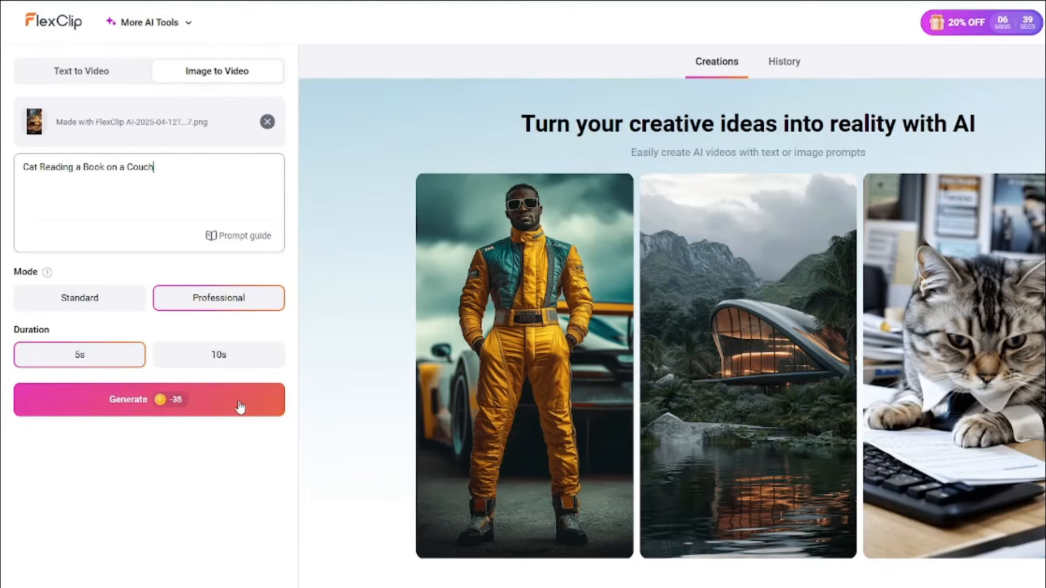
- Swap in the downloaded plant-watering cat image and set the video prompt to ChatGPT's scene title "Cat Watering Houseplants"
click(545, 586)
drag(511, 331, 184, 122)
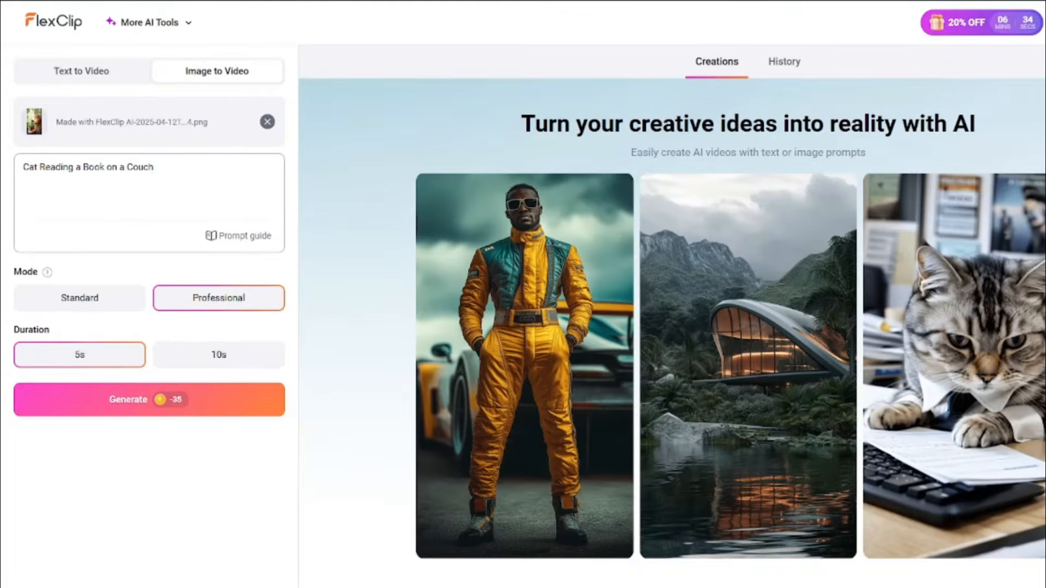
key(ctrl+Tab)
scroll(507, 322, down, 2)
drag(456, 376, 648, 380)
key(ctrl+c)
key(ctrl+Tab)
key(ctrl+a)
key(ctrl+v)
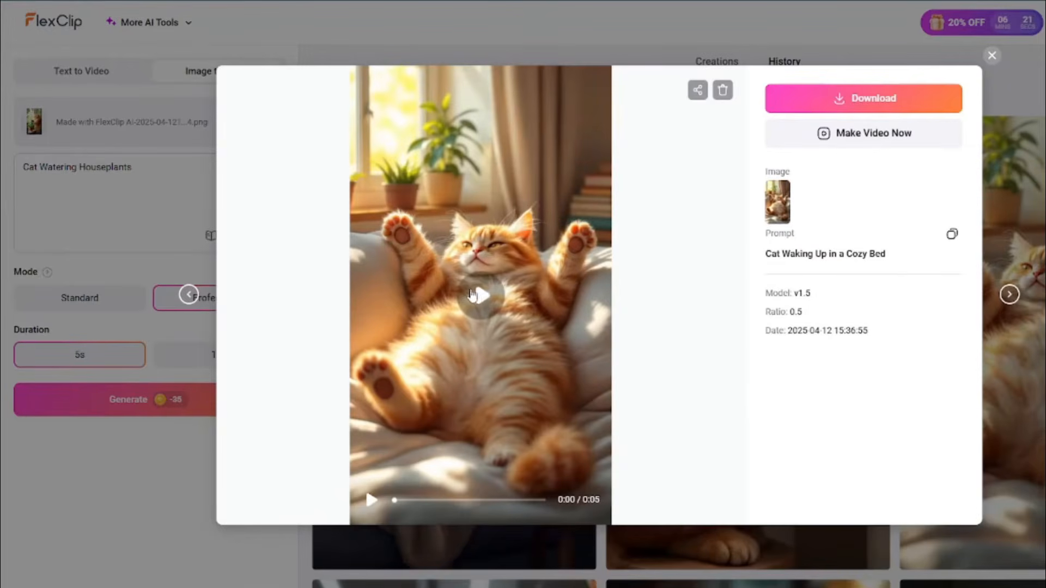
- Play the generated videos of the cat waking up and brushing its teeth, and open the book-reading video
click(475, 298)
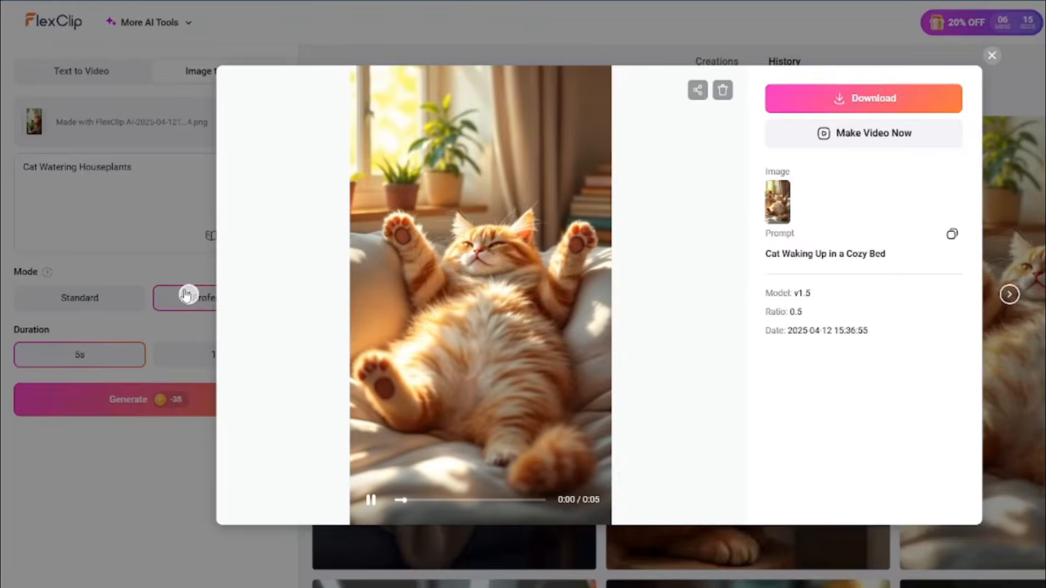
click(188, 295)
click(422, 346)
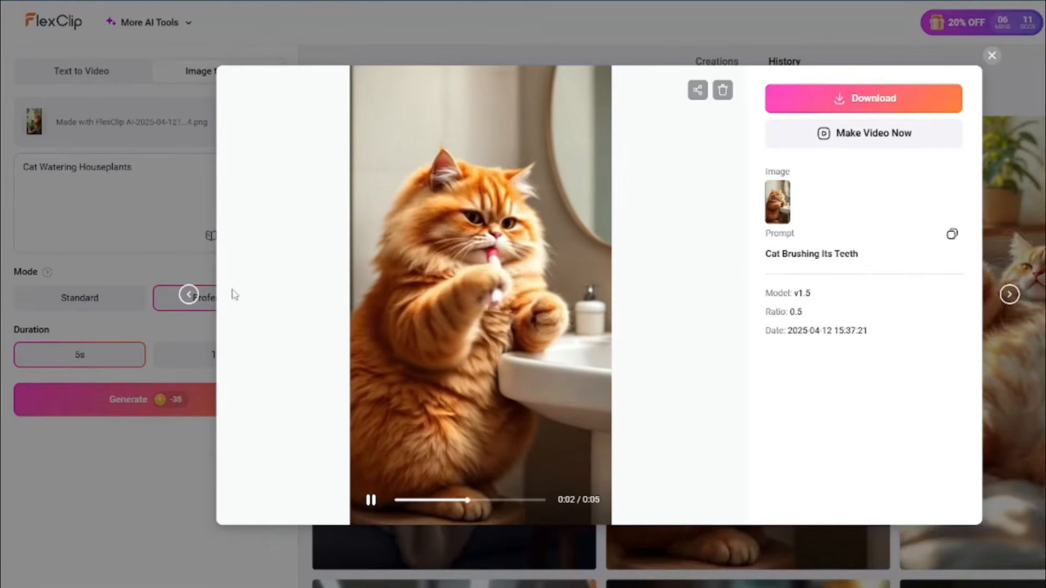
click(189, 296)
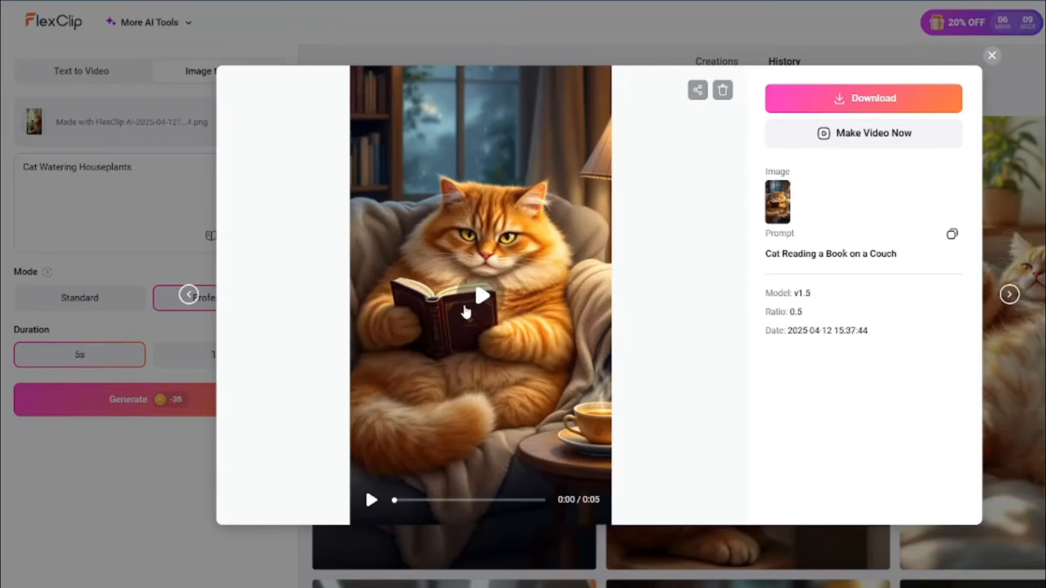
- Play the generated videos of the cat watering houseplants, napping in a sunbeam, watching TV with popcorn and doing a puzzle
click(191, 297)
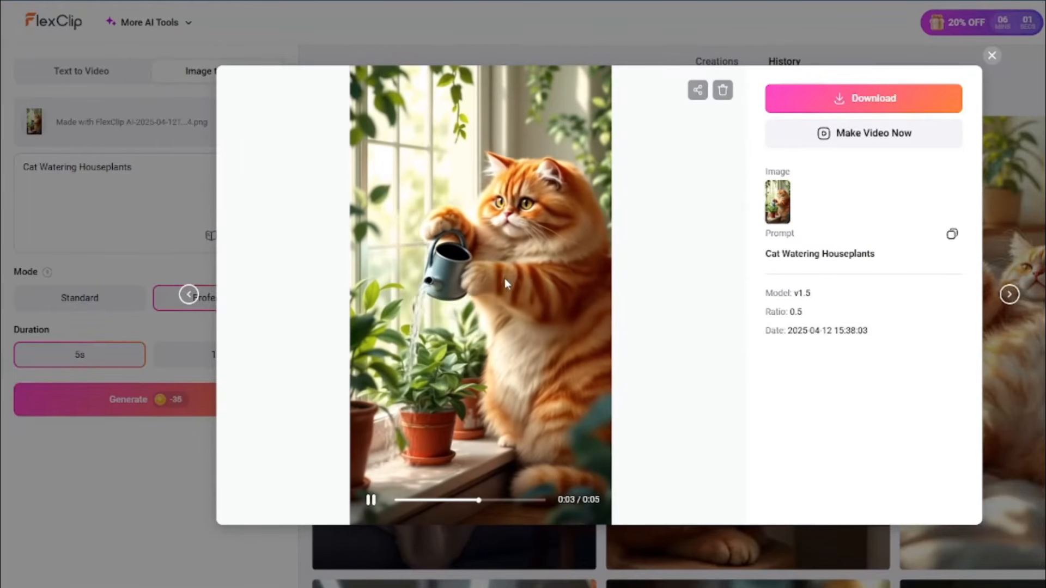
click(188, 295)
click(482, 311)
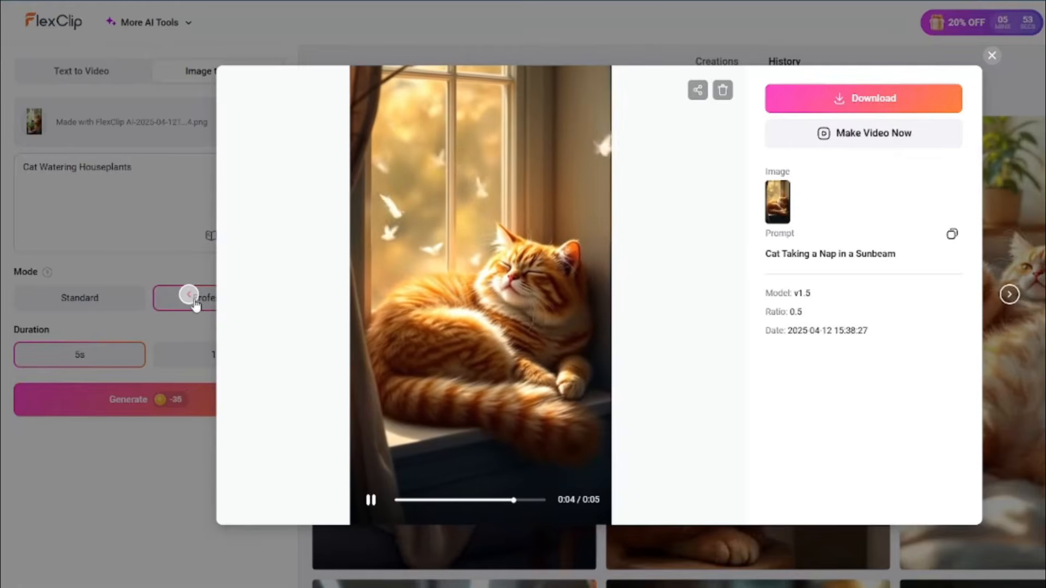
click(188, 295)
click(488, 297)
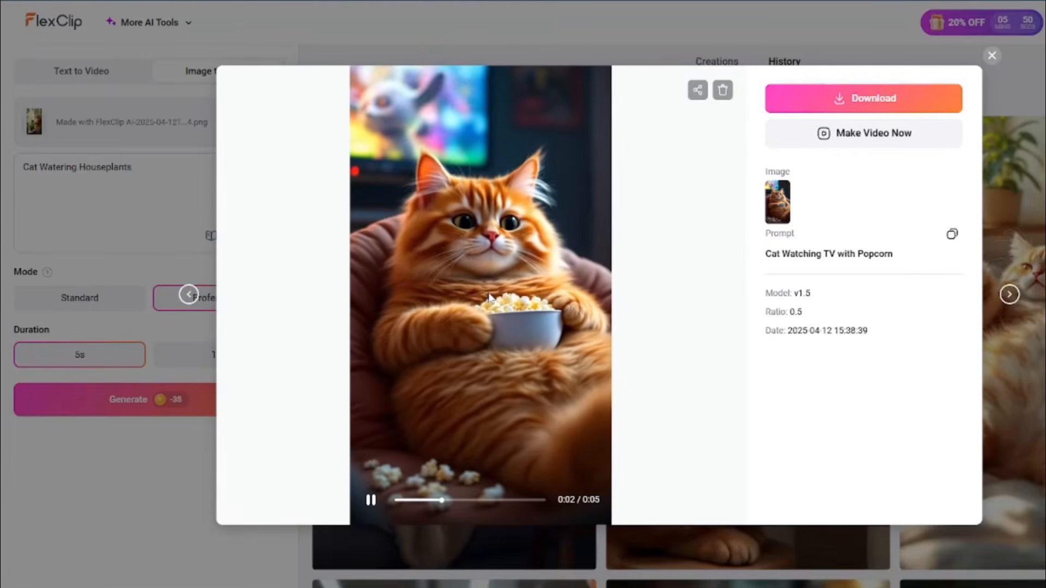
click(189, 295)
click(531, 291)
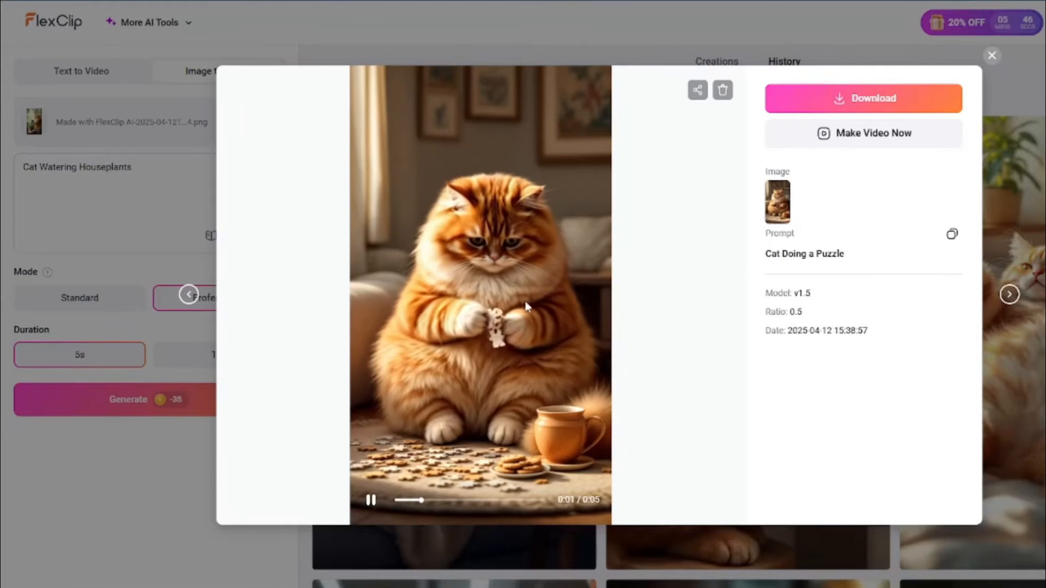
- Play the generated video of the cat sleeping under the stars and download it
click(188, 295)
click(490, 309)
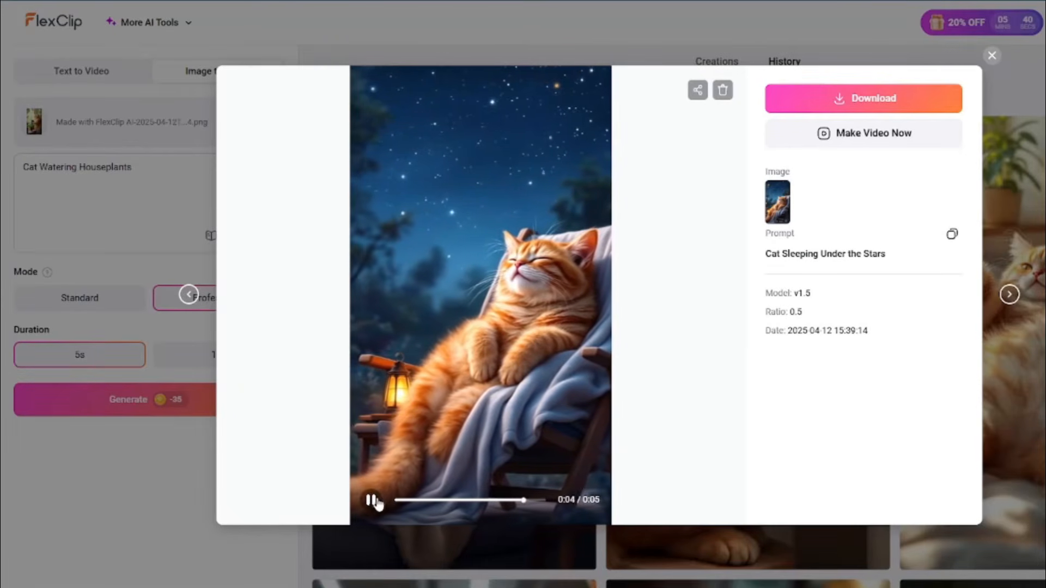
click(873, 102)
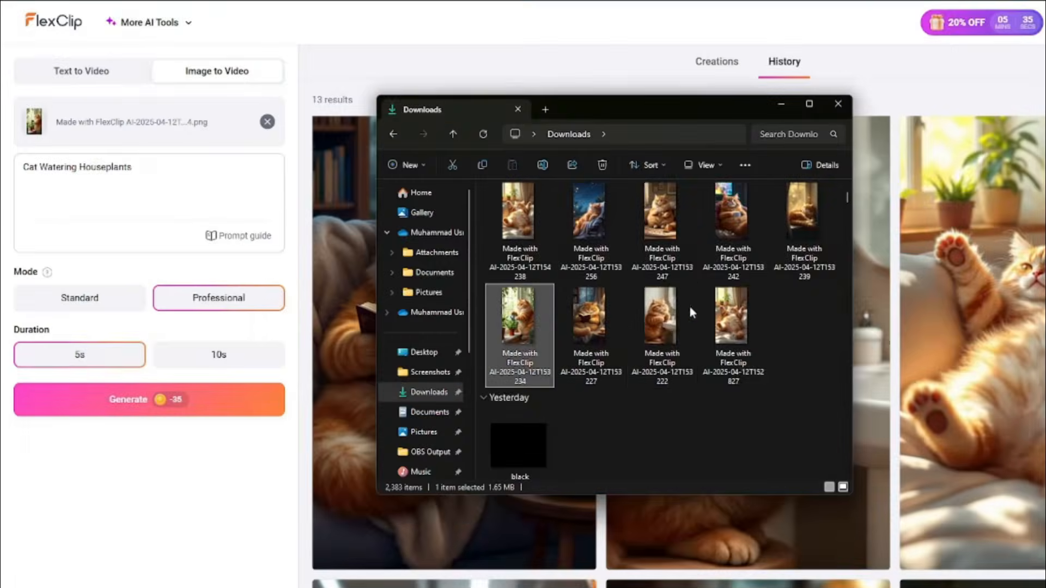
- Check the downloaded cat video clips in the Downloads folder and put the folder window away
scroll(662, 334, up, 2)
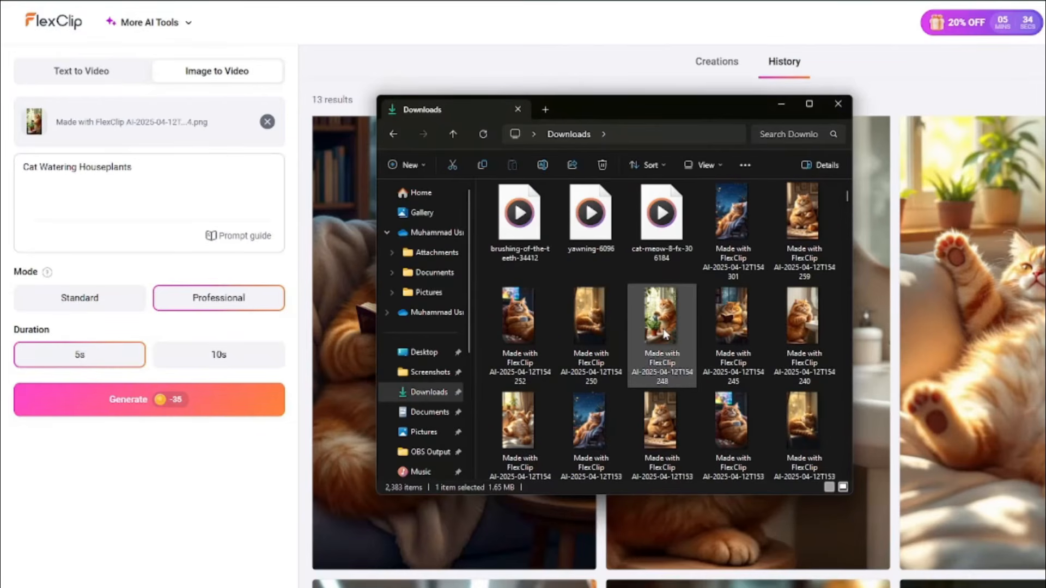
drag(842, 343, 498, 306)
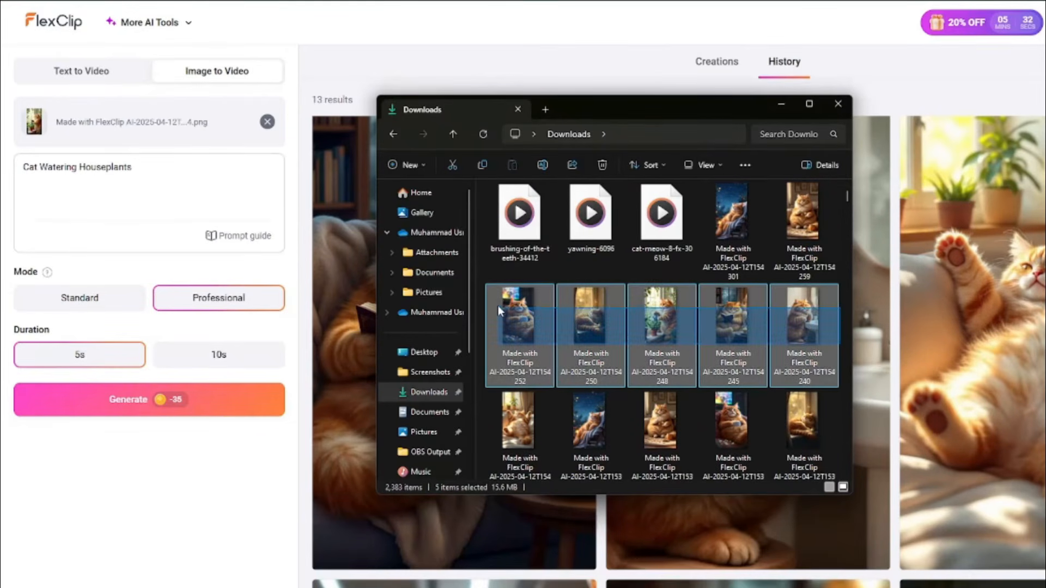
click(782, 105)
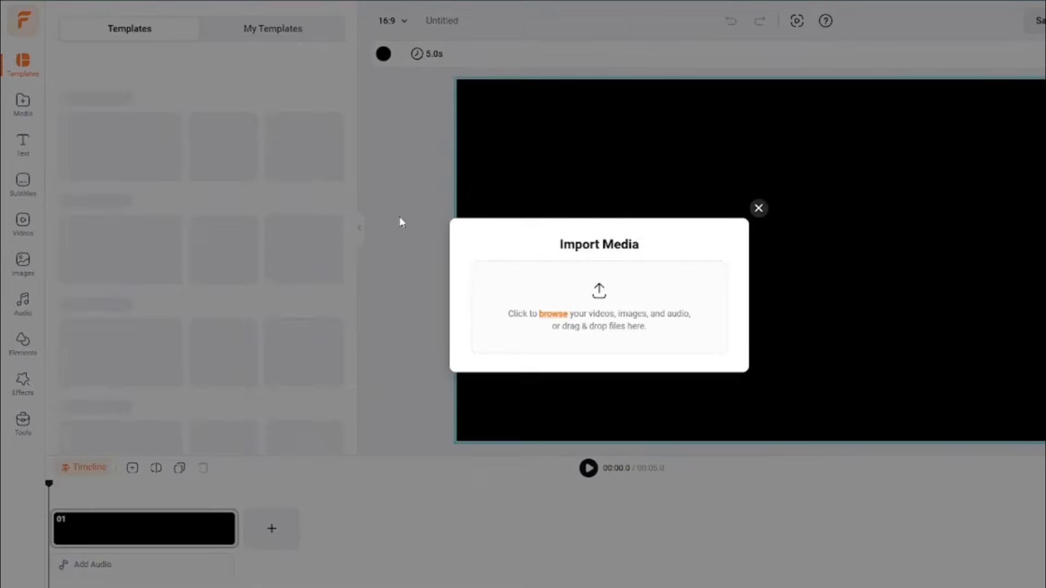
- Select all eight downloaded cat video clips in the Downloads folder and import them into the new video project
click(530, 534)
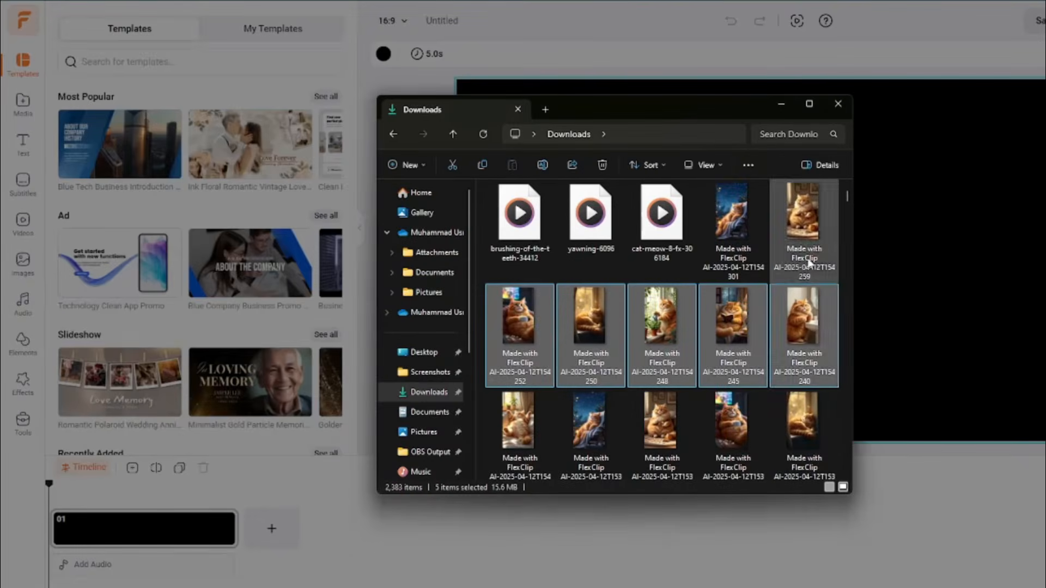
scroll(791, 318, down, 2)
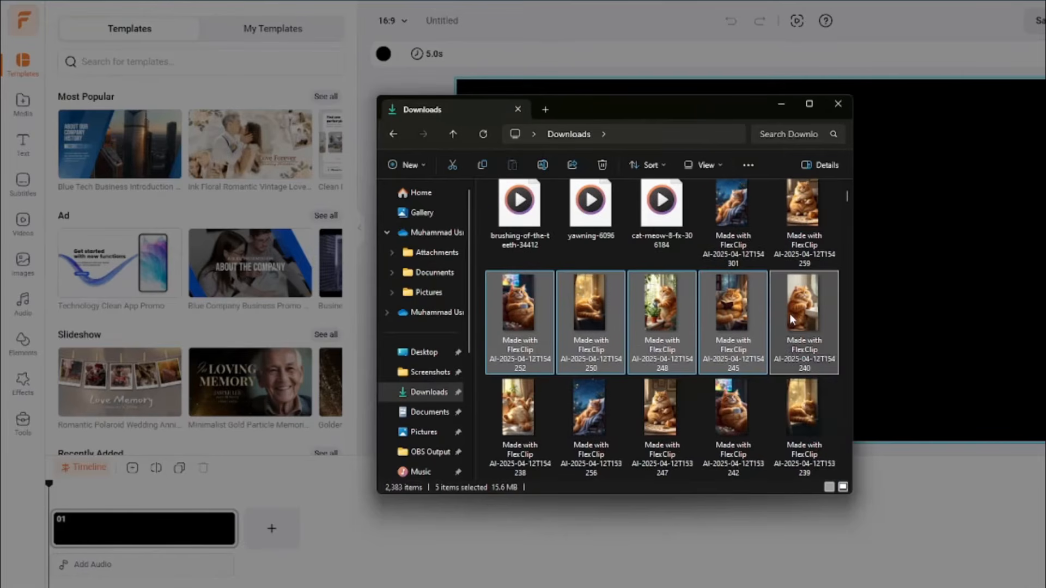
click(547, 421)
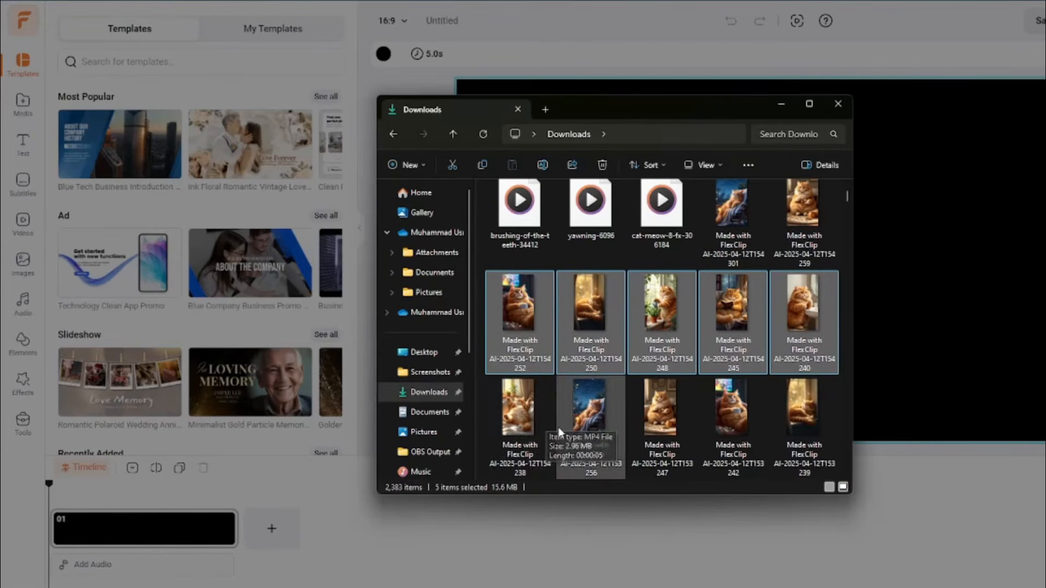
drag(844, 314, 524, 304)
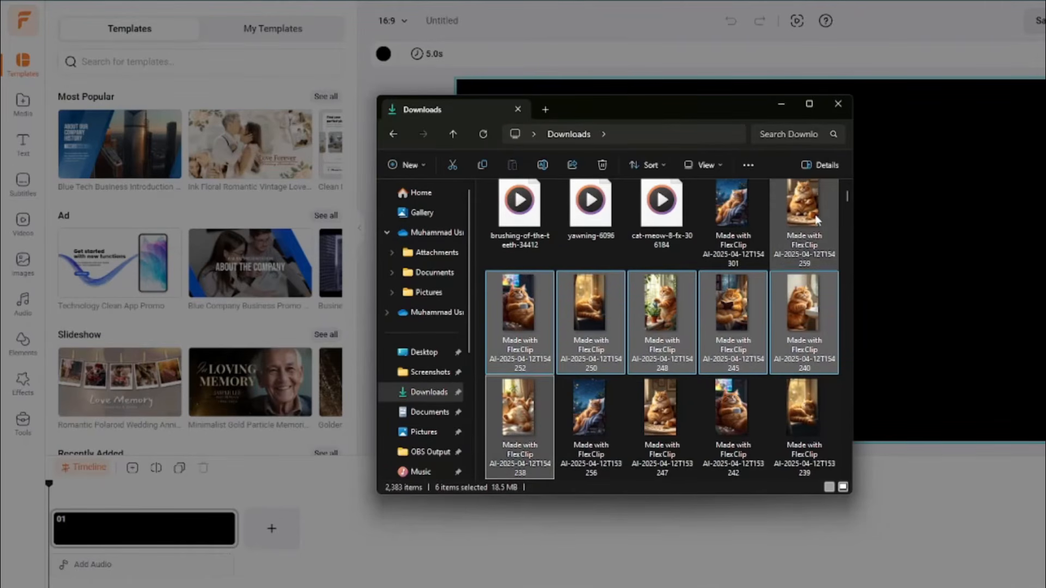
ctrl+click(816, 216)
ctrl+click(747, 224)
drag(603, 345, 316, 185)
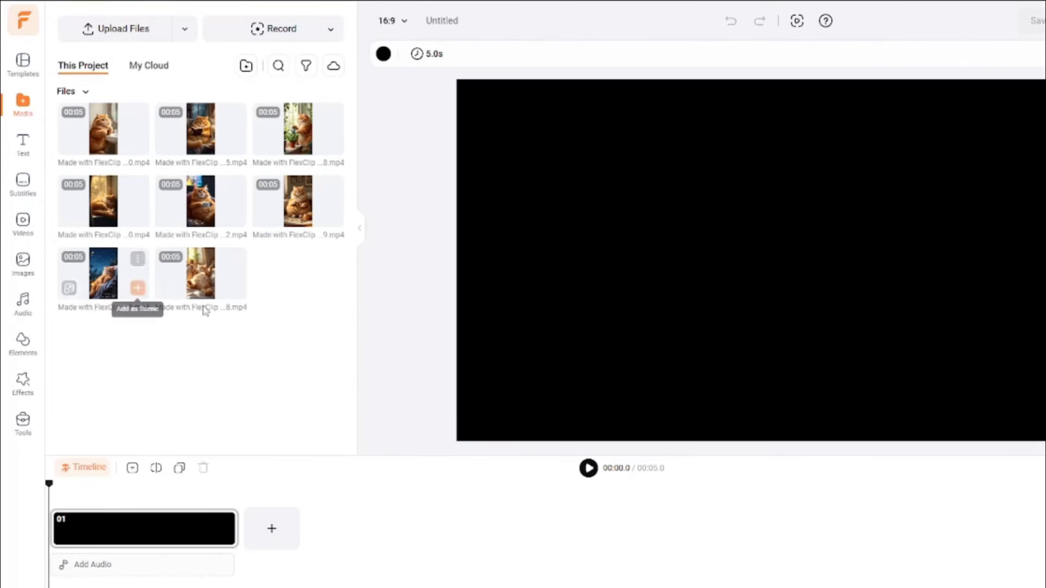
- Add the waking-up cat clip as the first scene and the tooth-brushing clip as the second scene
click(235, 289)
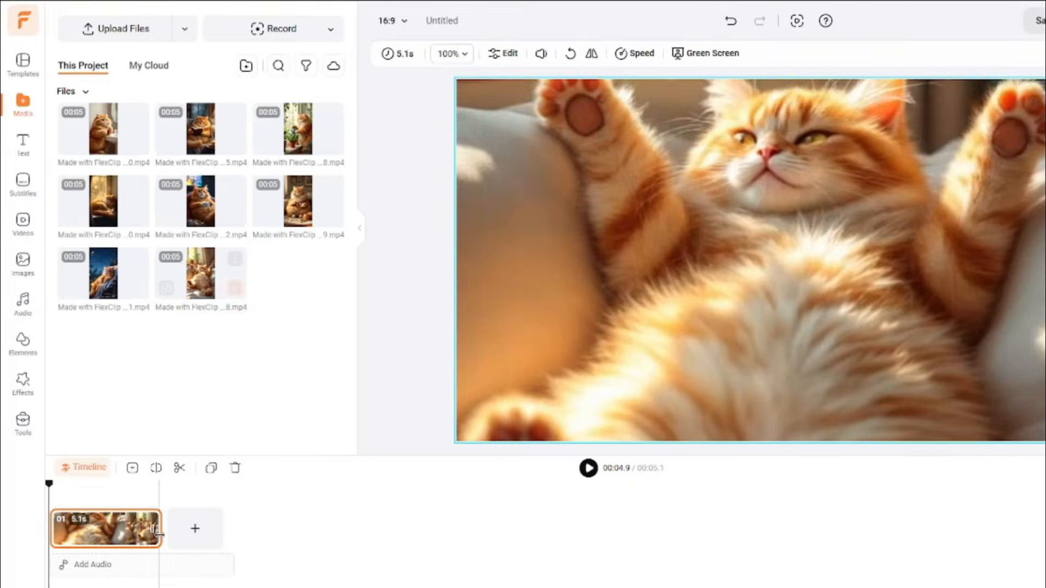
click(164, 483)
mouse_move(264, 226)
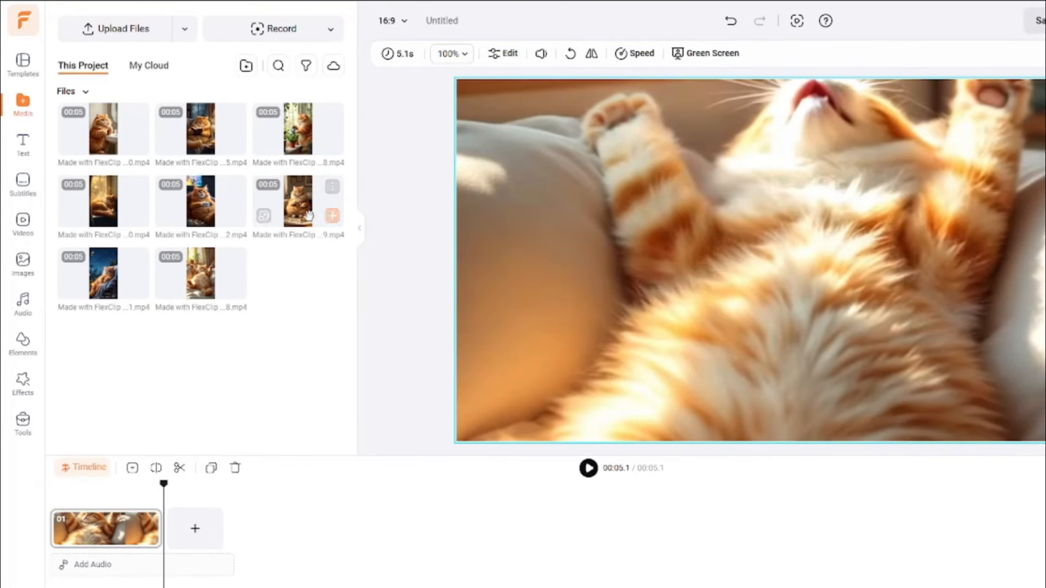
click(137, 145)
click(282, 485)
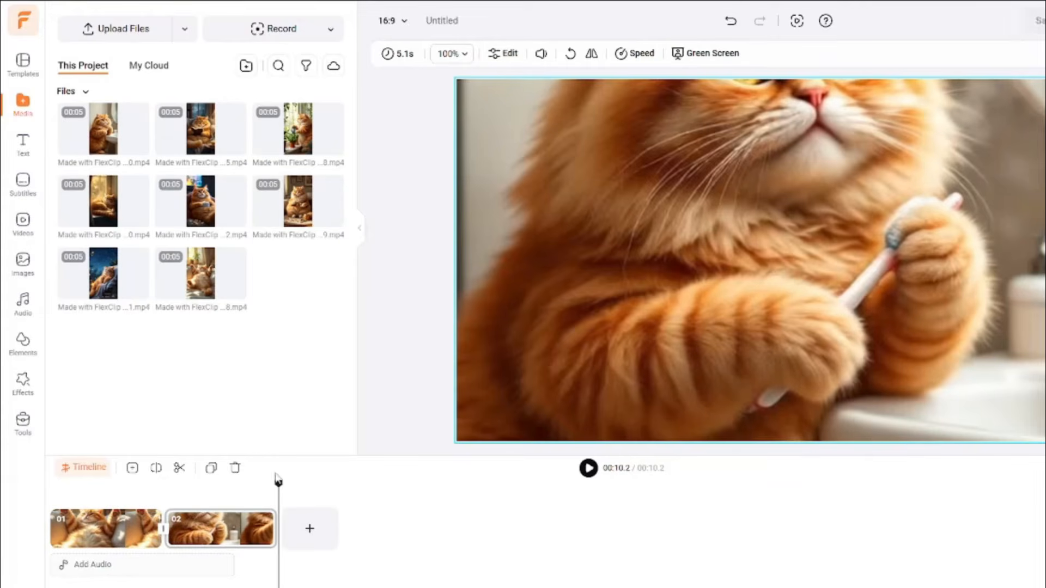
- Append the book-reading cat clip as scene 03 and the plant-watering clip as scene 04
click(235, 144)
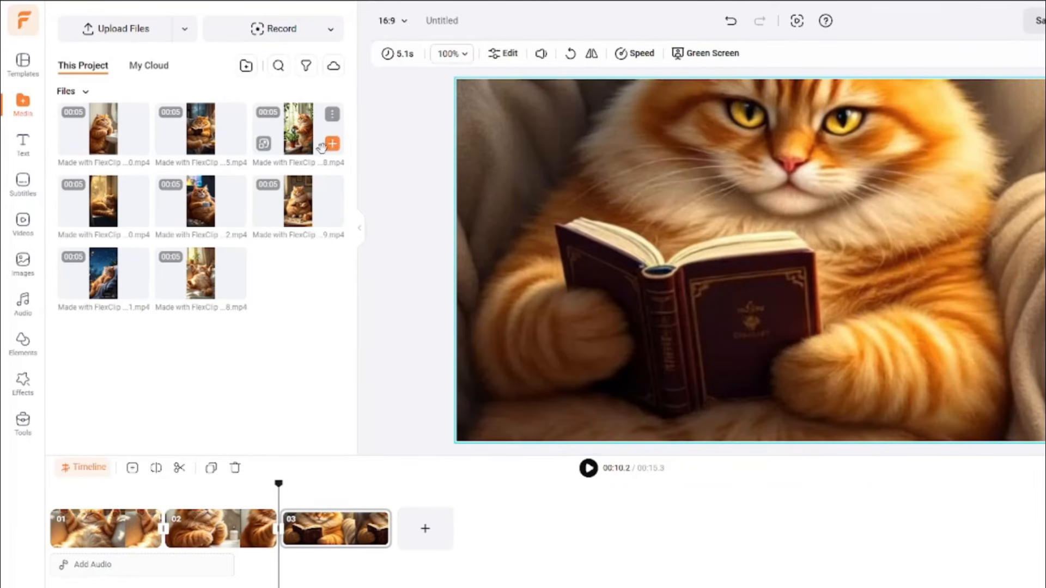
click(392, 493)
click(332, 144)
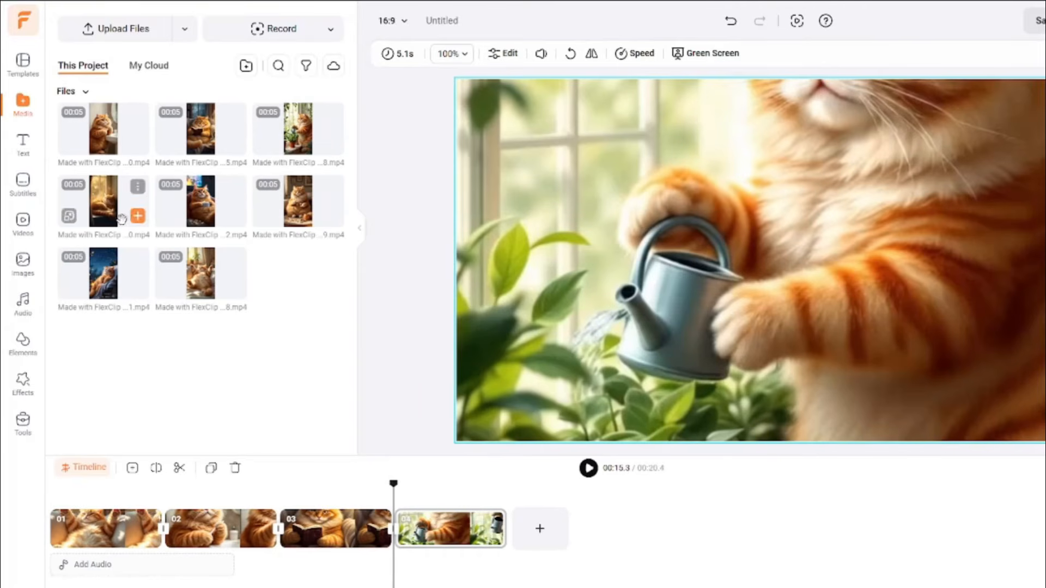
click(502, 485)
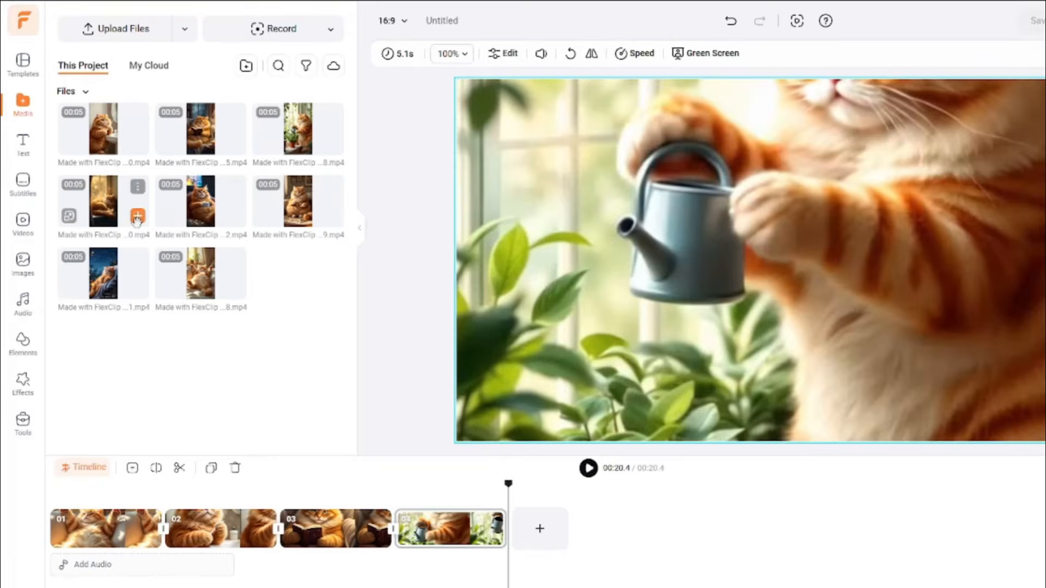
- Append the sunbeam nap clip as scene 05 and the popcorn-eating cat clip as scene 06
click(136, 214)
click(624, 486)
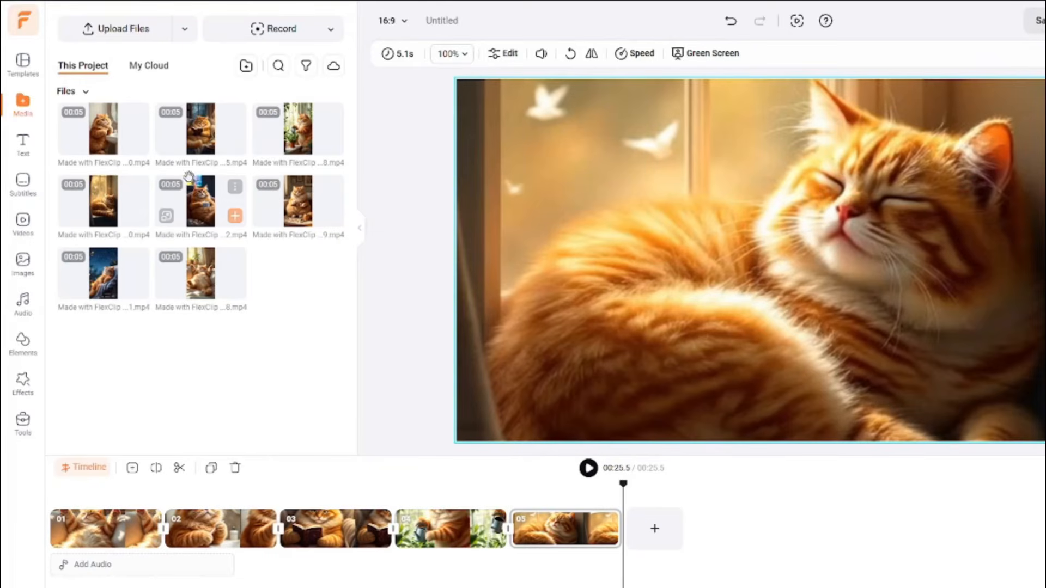
click(235, 216)
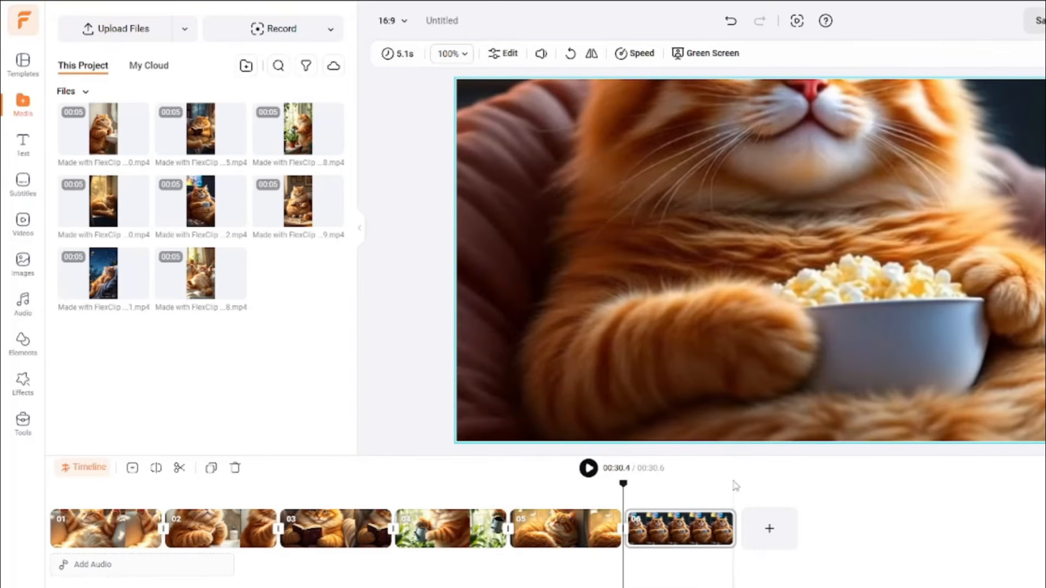
click(735, 486)
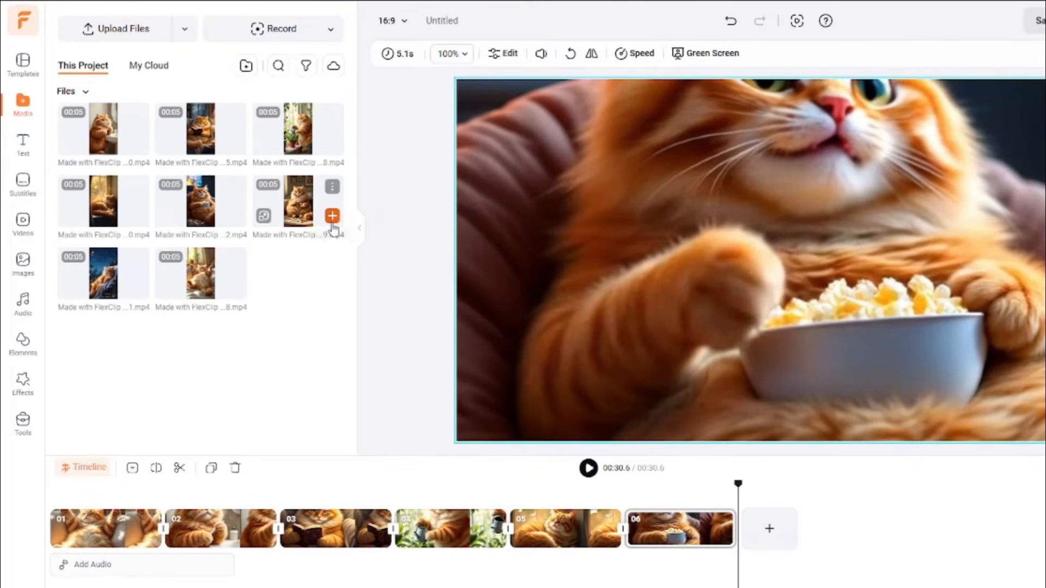
- Append the puzzle cat clip as scene 07 and the clip of the cat sleeping under the stars as scene 08
click(331, 217)
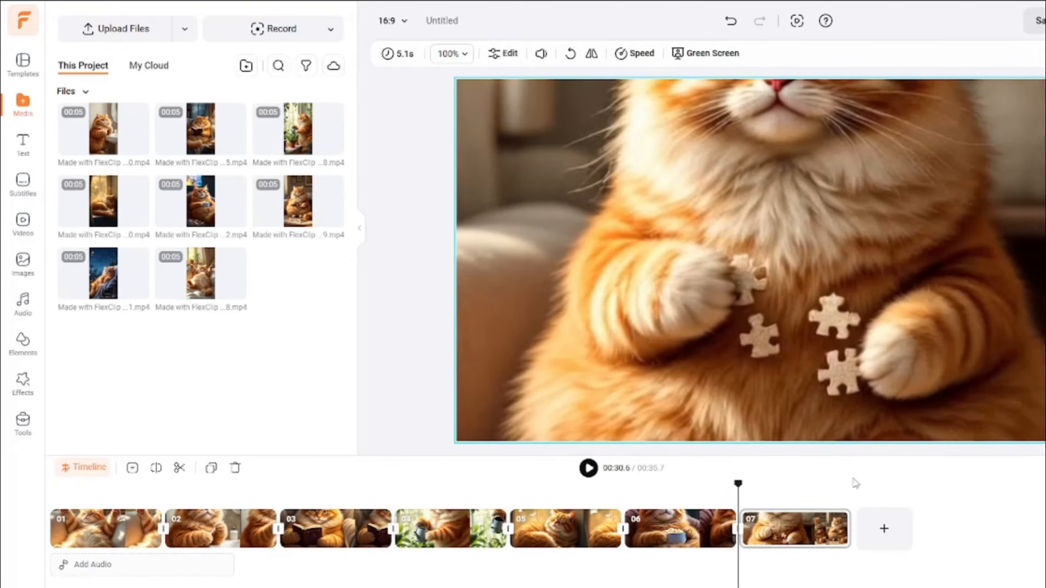
drag(744, 487, 887, 486)
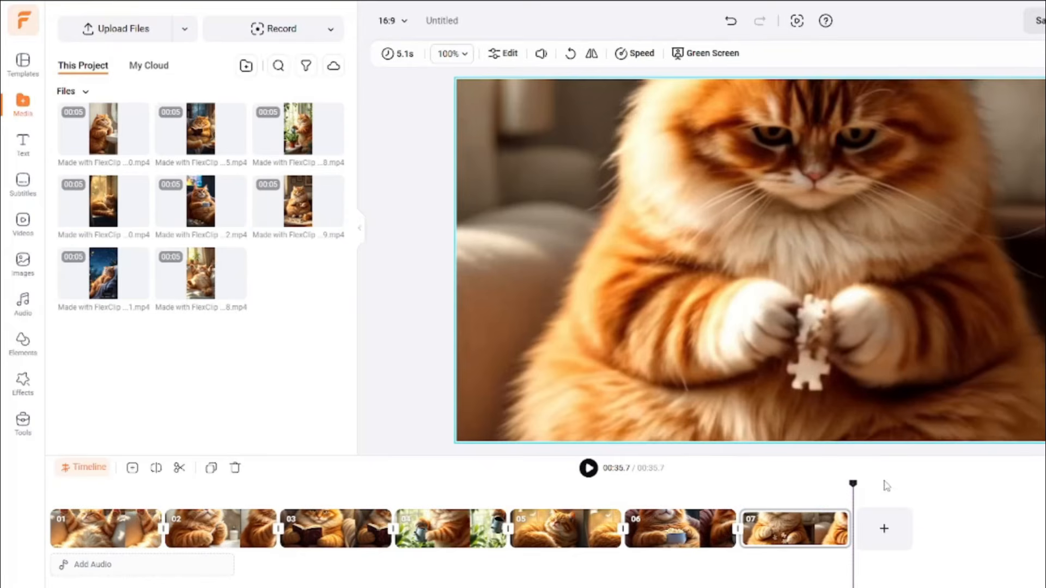
click(138, 288)
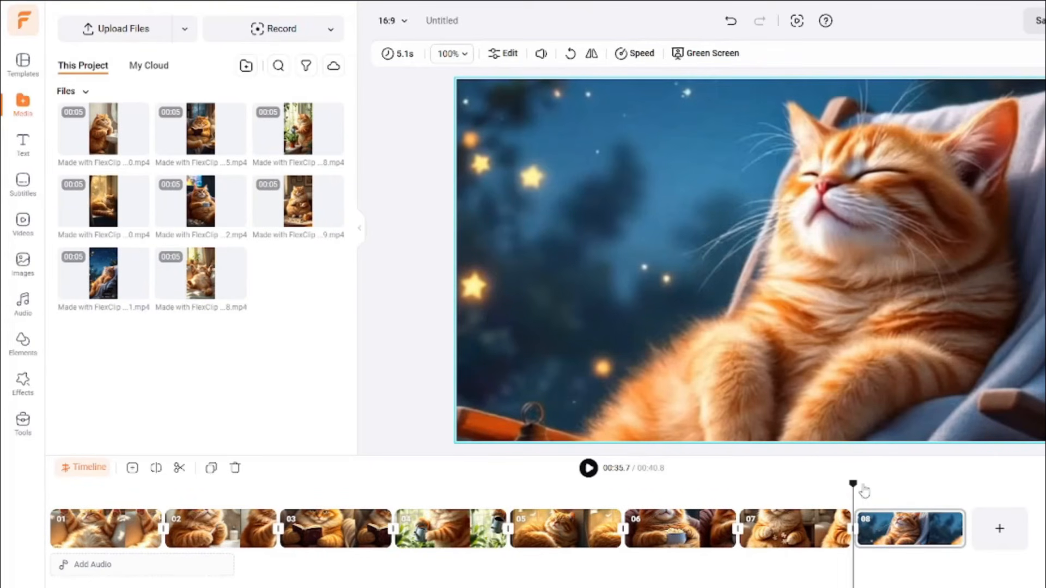
drag(853, 484, 988, 489)
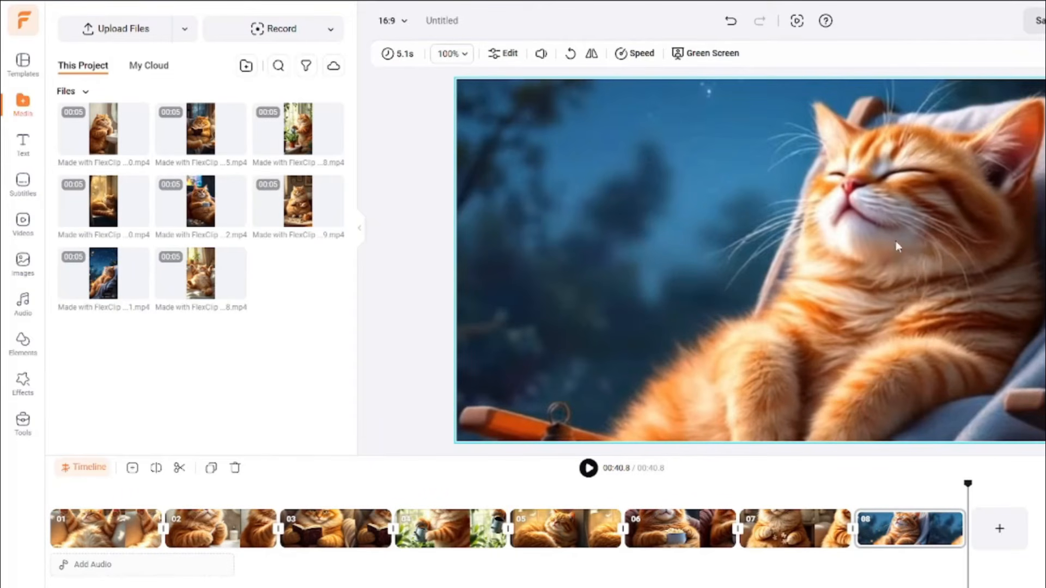
- Set the project's aspect ratio to 9:16 and scrub through the timeline to preview the scenes
drag(967, 485, 447, 488)
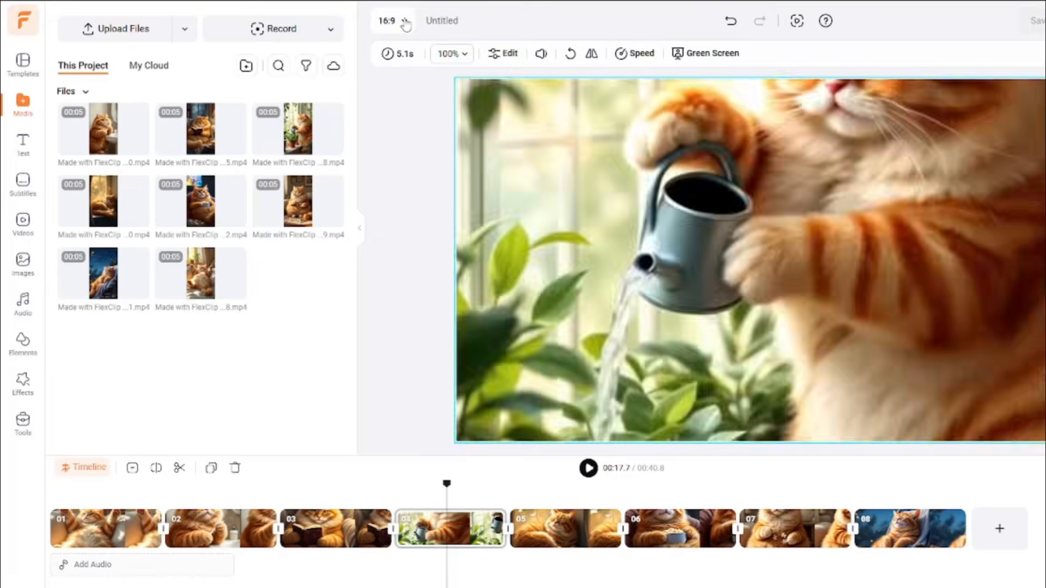
click(405, 22)
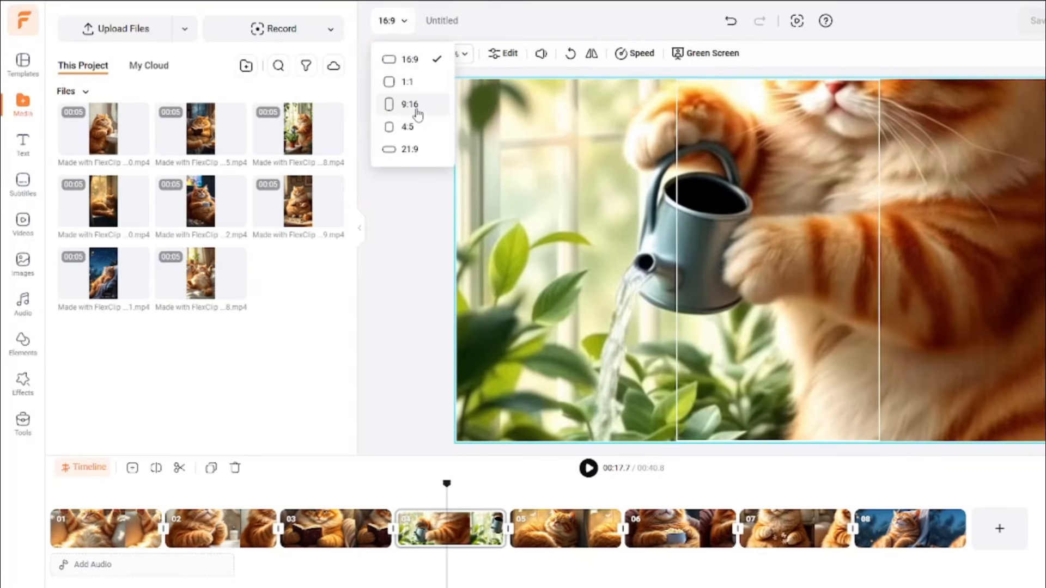
click(415, 105)
drag(446, 484, 48, 487)
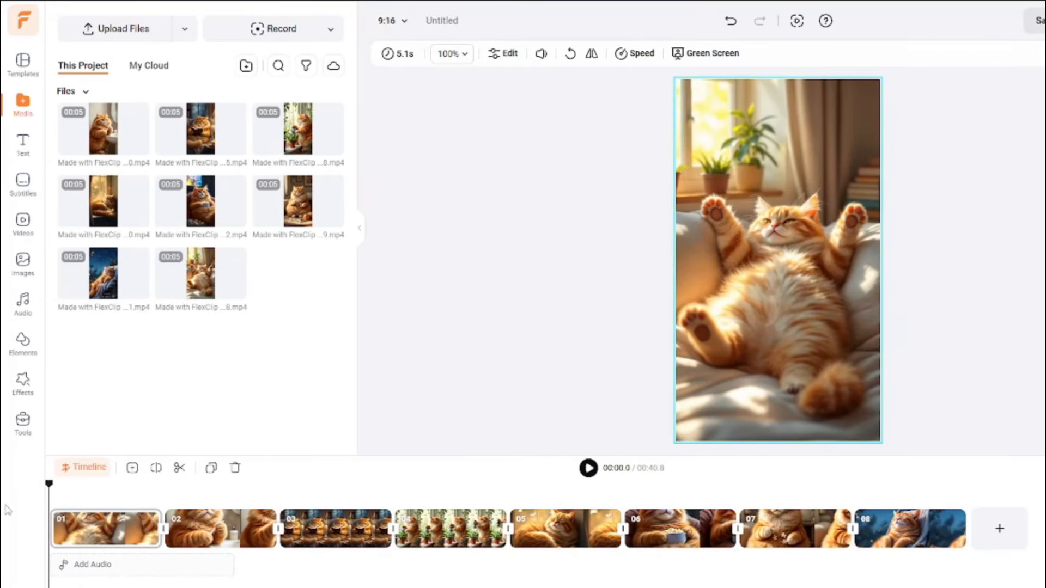
drag(48, 487, 473, 493)
click(97, 493)
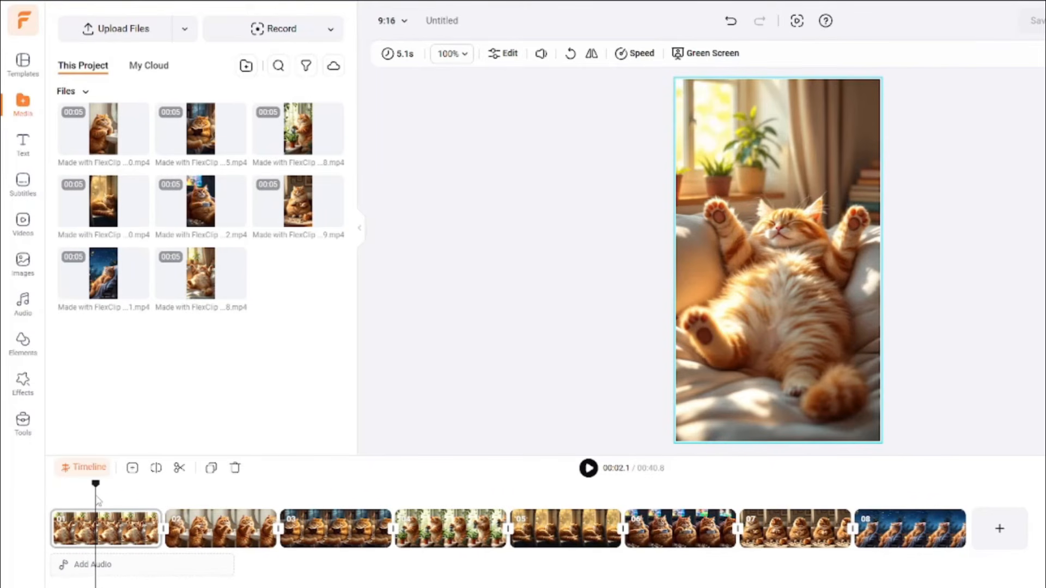
- Set the playback speed of the waking-up, tooth-brushing and book-reading scenes to 2x
click(109, 526)
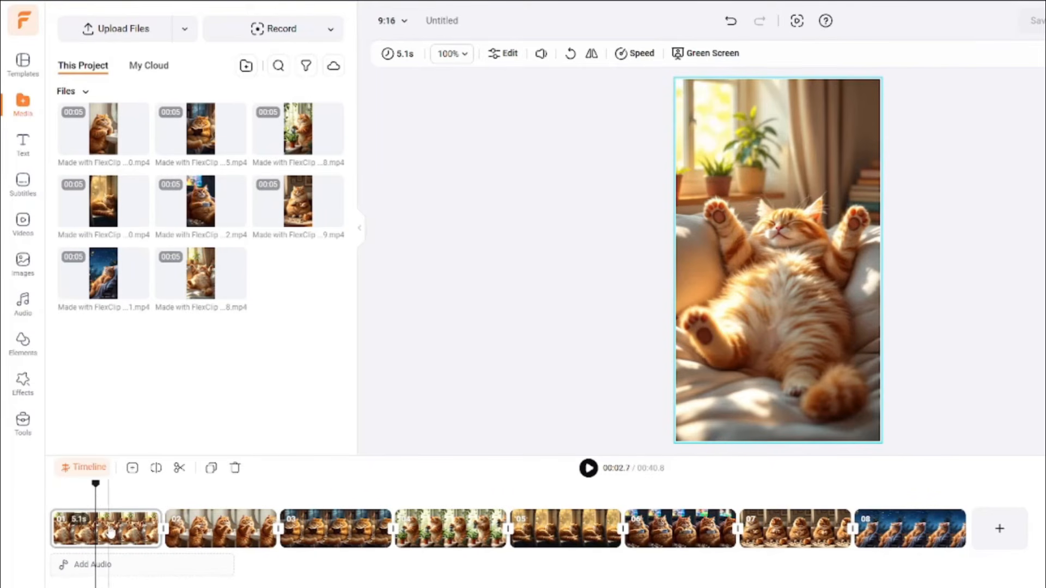
click(627, 52)
click(229, 97)
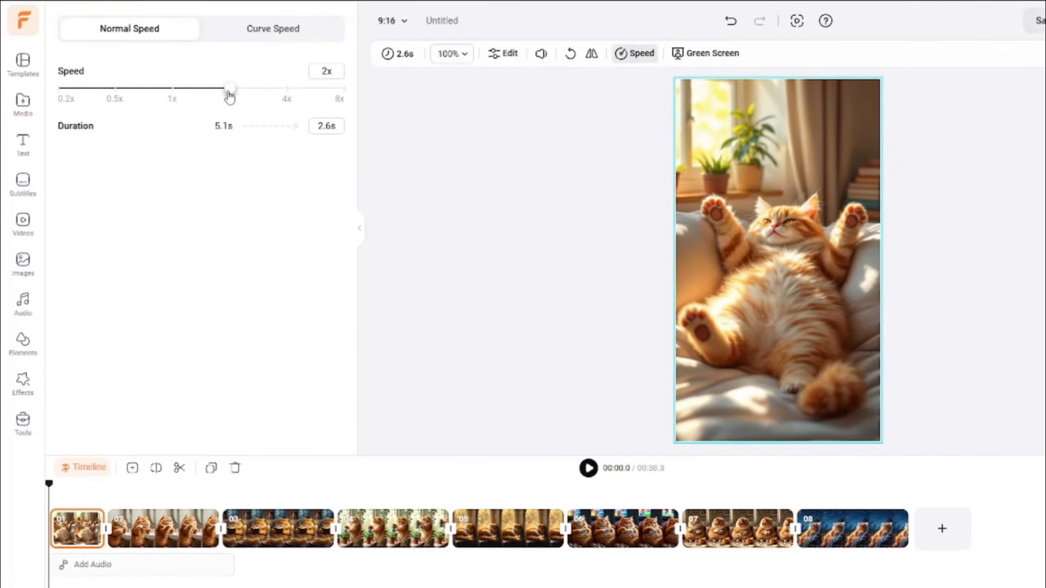
click(157, 528)
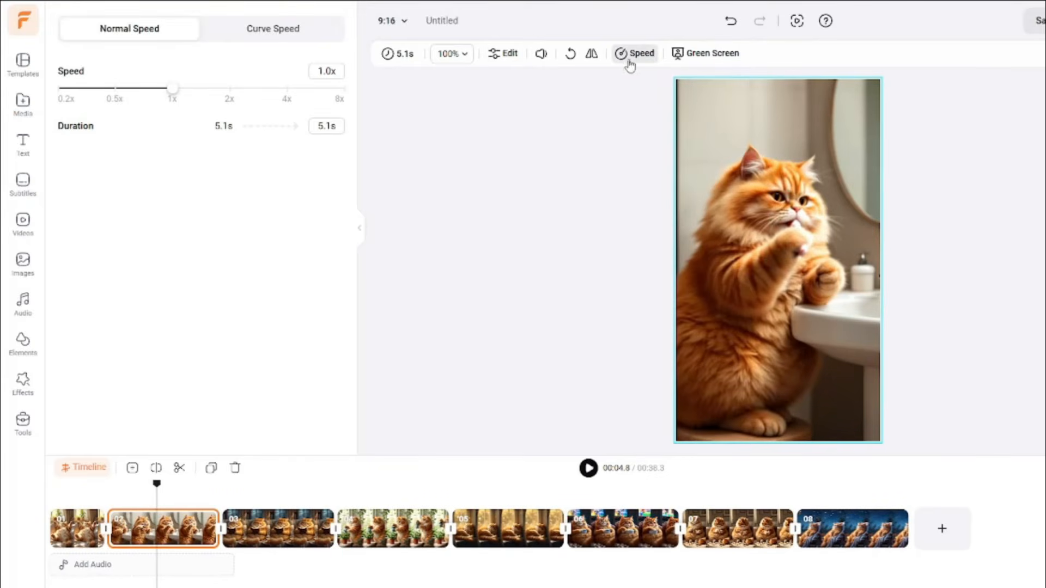
click(229, 90)
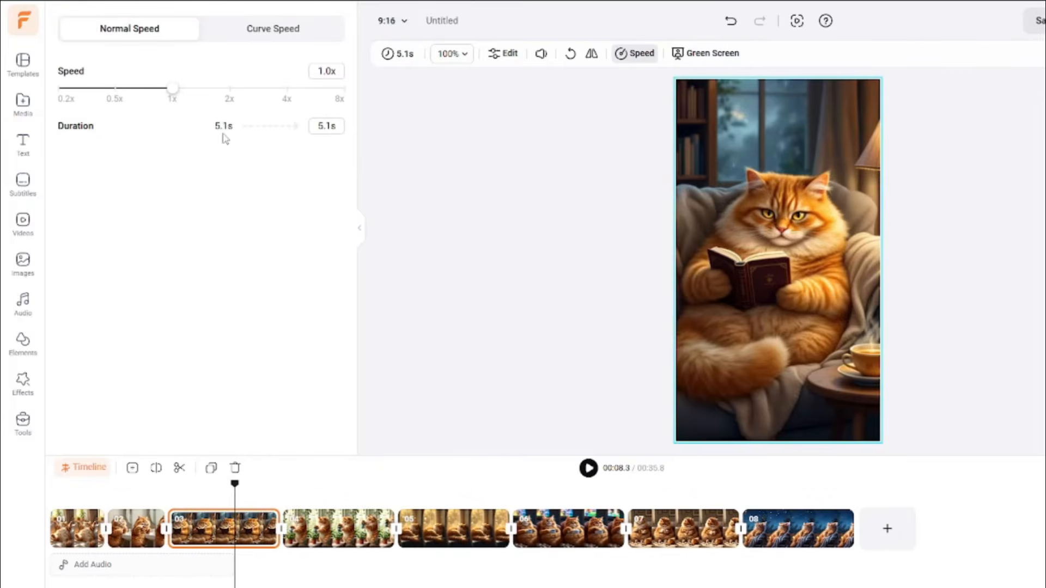
click(234, 97)
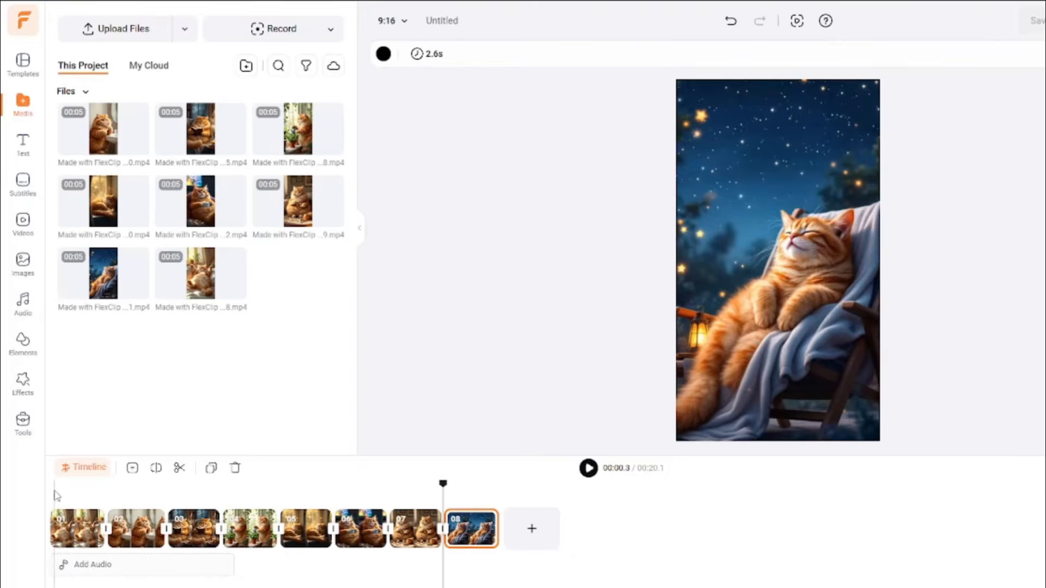
- Locate the Undead Funeral March track in the SurFastVideos folder on the Work (E:) drive and listen to it
click(55, 493)
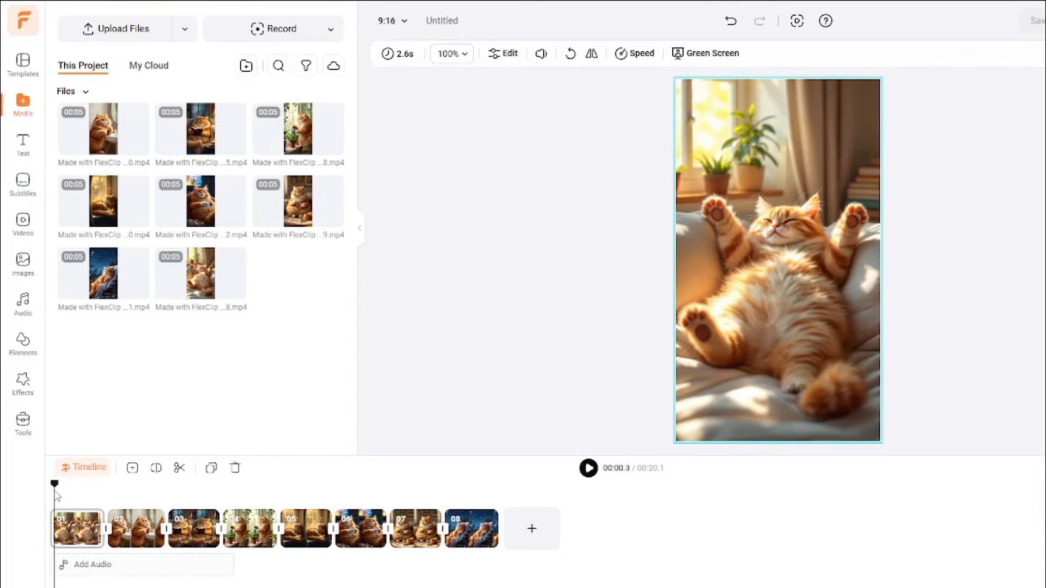
click(537, 586)
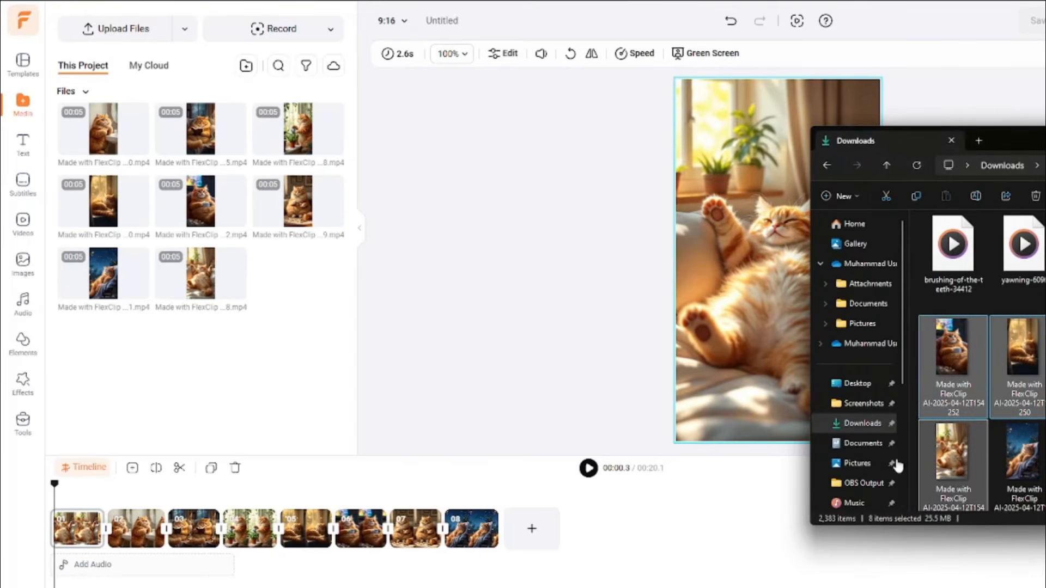
drag(1017, 143, 657, 137)
scroll(490, 447, down, 2)
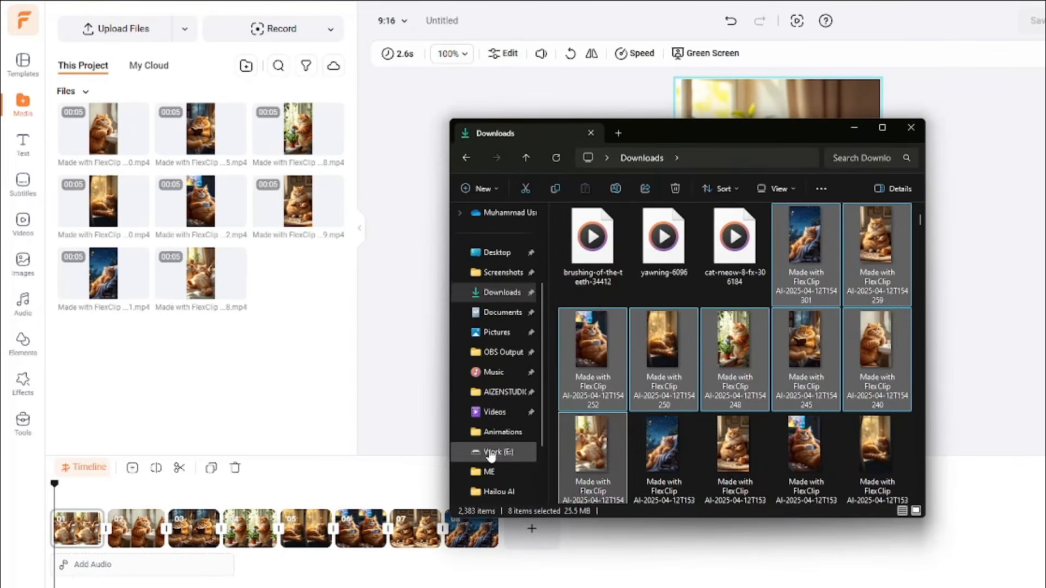
click(492, 453)
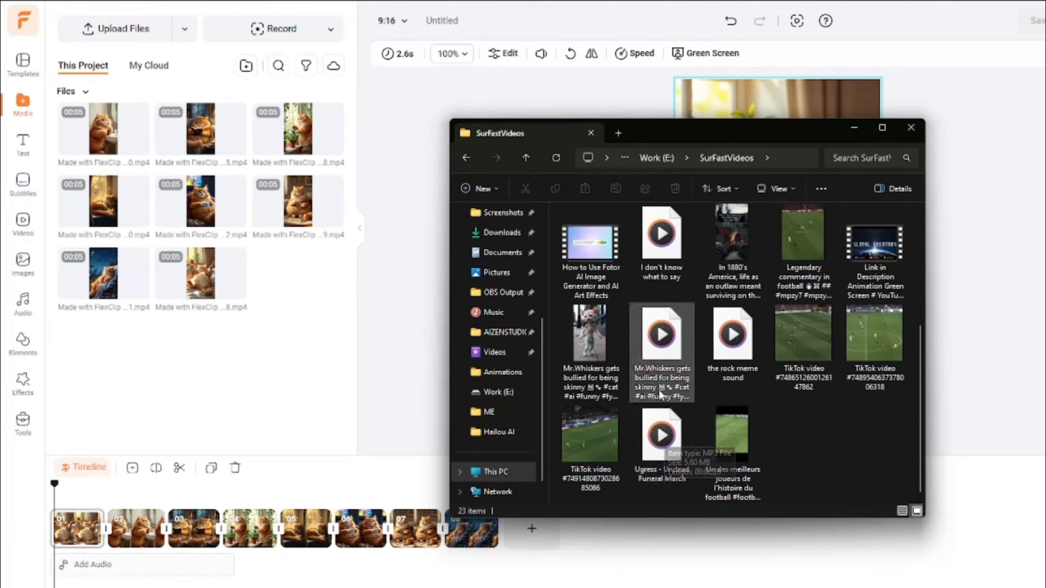
double_click(664, 444)
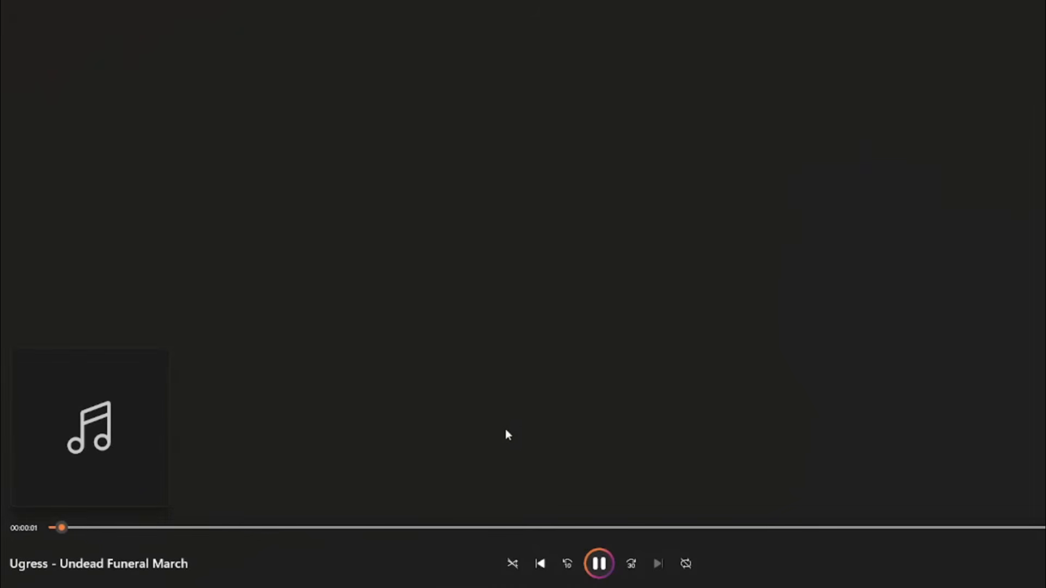
click(182, 528)
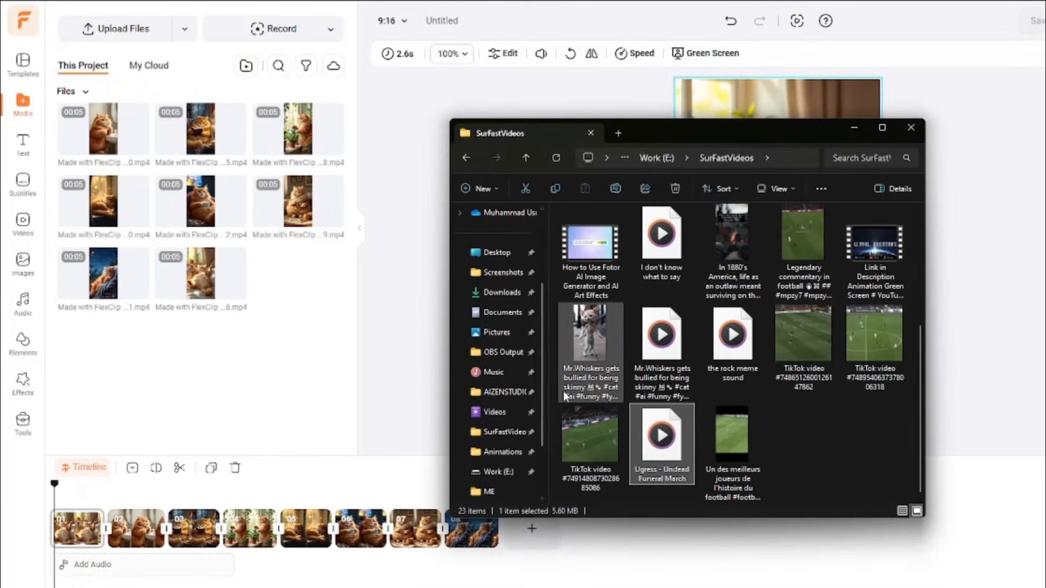
- Import the Undead Funeral March track into the project, place it beneath the scenes from the start and play back the opening
drag(661, 438, 198, 302)
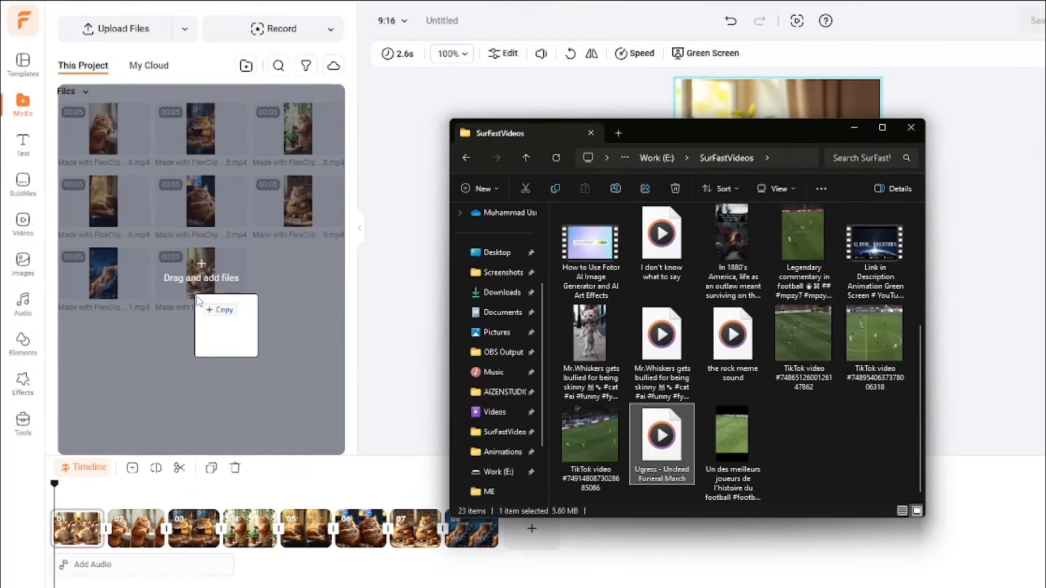
drag(198, 301, 198, 301)
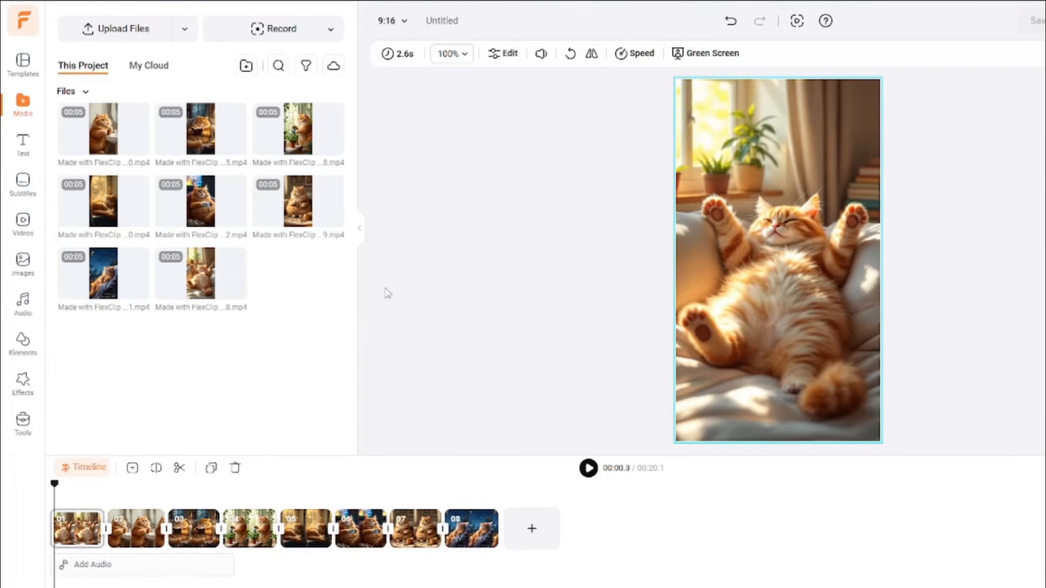
drag(109, 156, 30, 572)
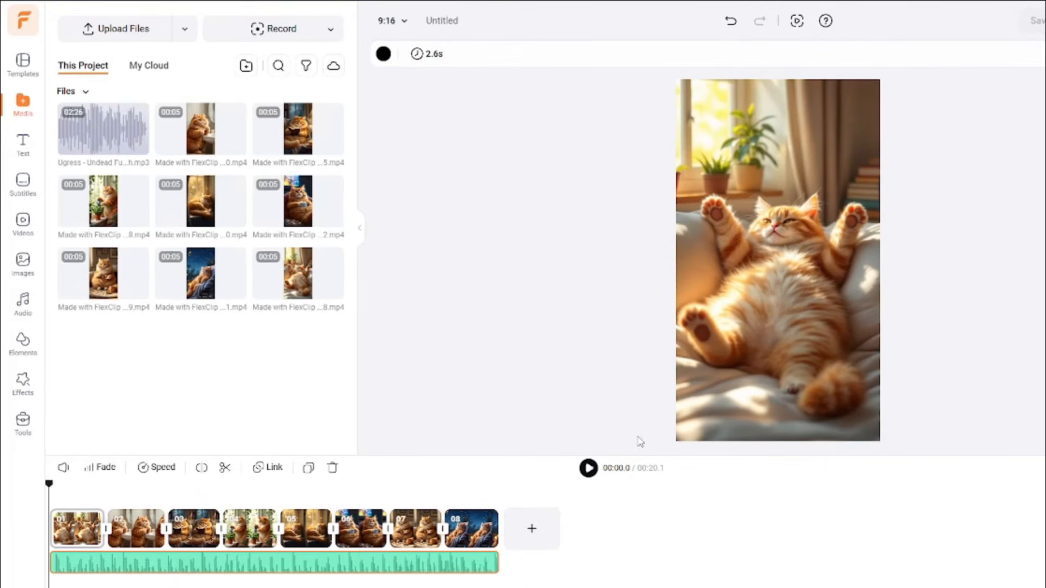
click(588, 468)
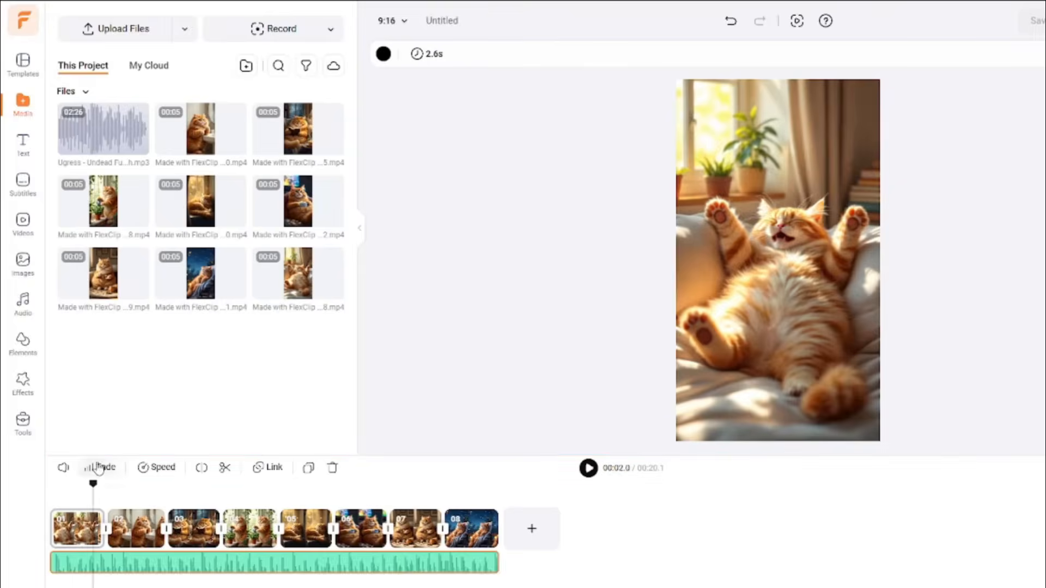
drag(93, 464, 48, 487)
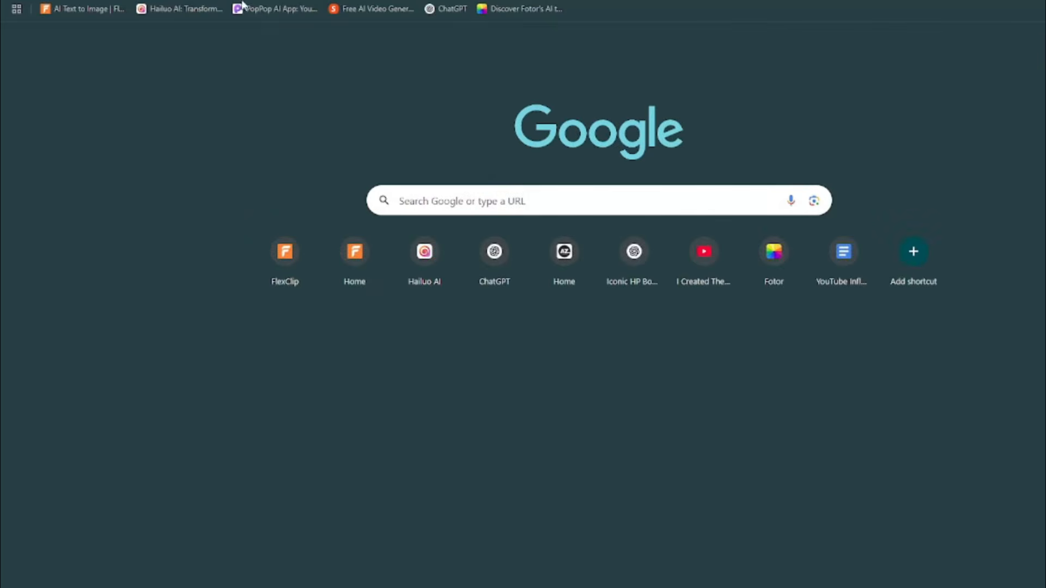
- Search Google for "cat yawning sound effect", open the Pixabay yawning cat results and preview the first yawning sound
text(cat yawbniu)
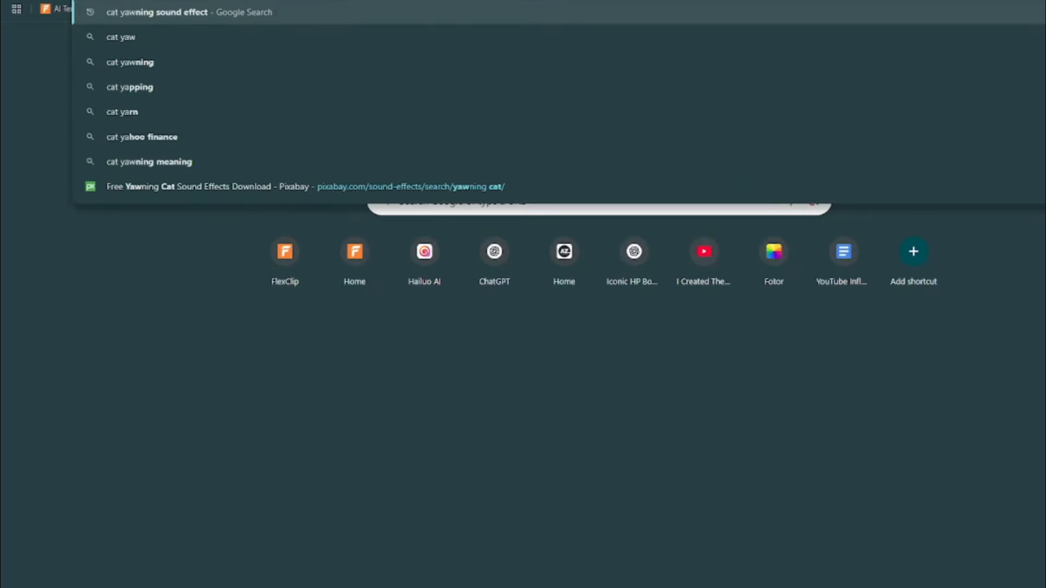
key(BackSpace)
key(BackSpace)
key(BackSpace)
key(BackSpace)
text(ning sound effect)
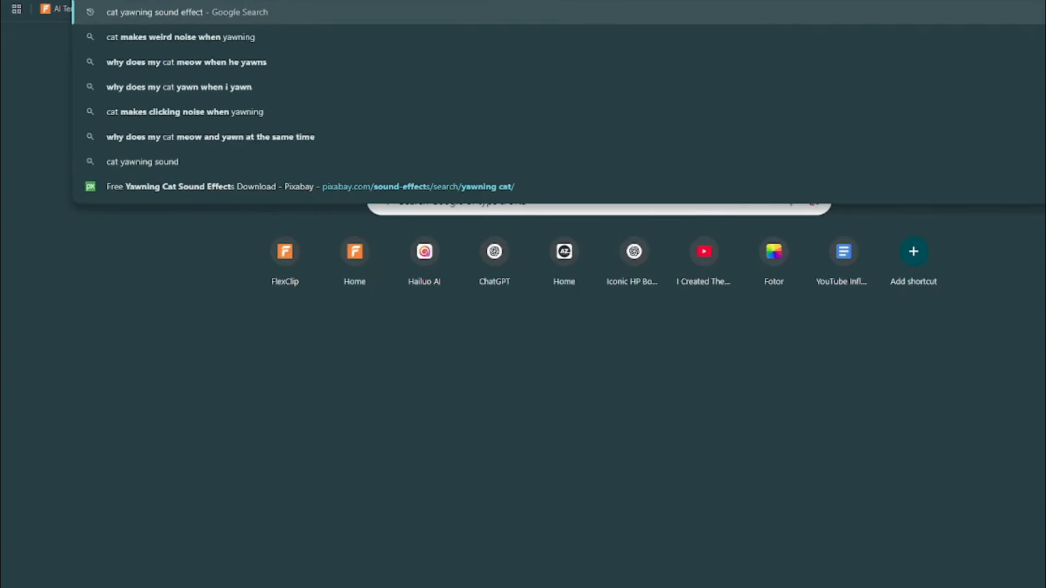
key(Return)
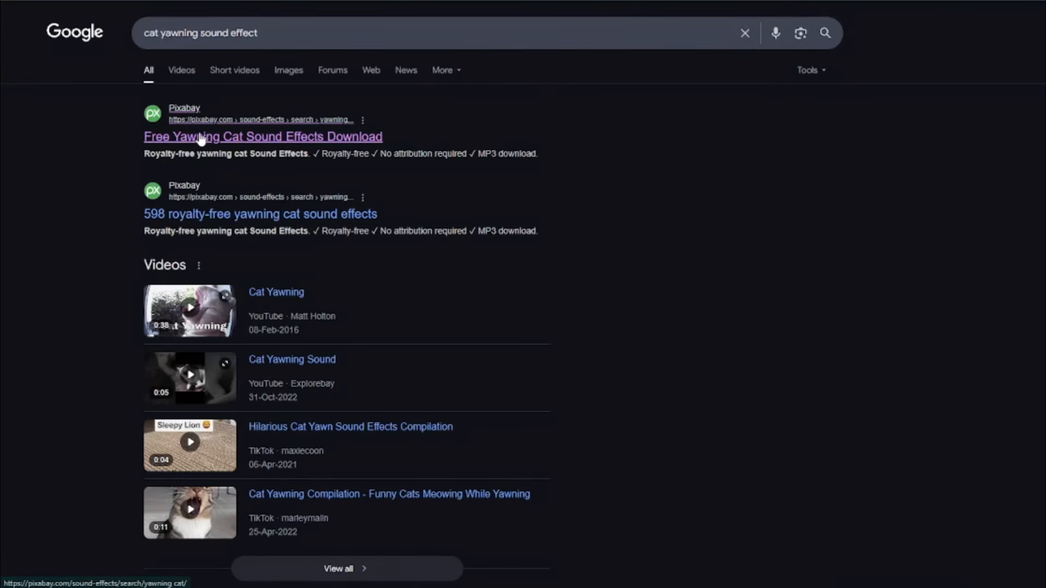
click(205, 139)
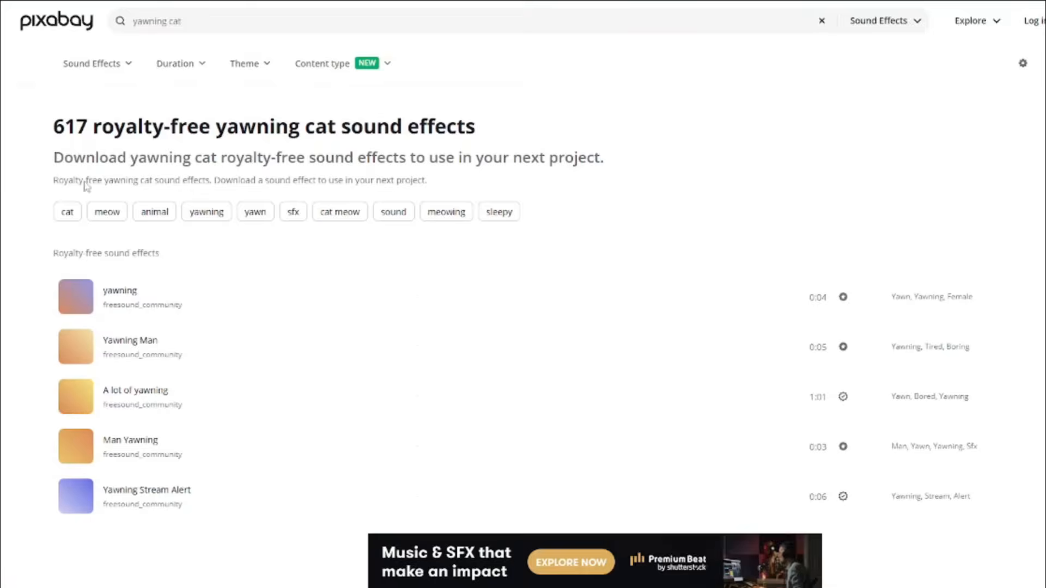
click(76, 297)
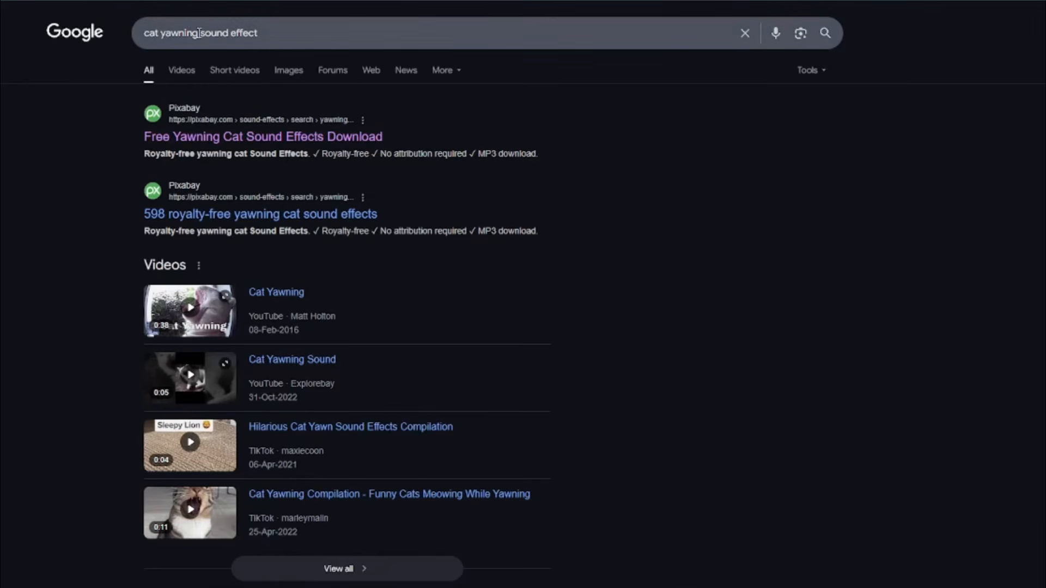
- Search Google for "cat meow sound effect" and open the Pixabay meow sound effects
drag(199, 33, 139, 36)
double_click(180, 33)
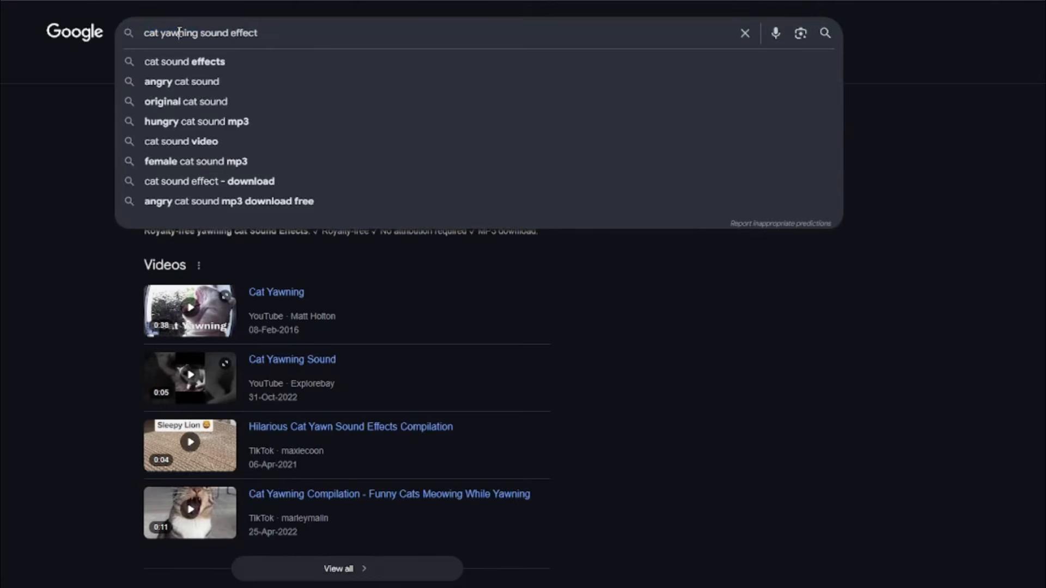
text(meow)
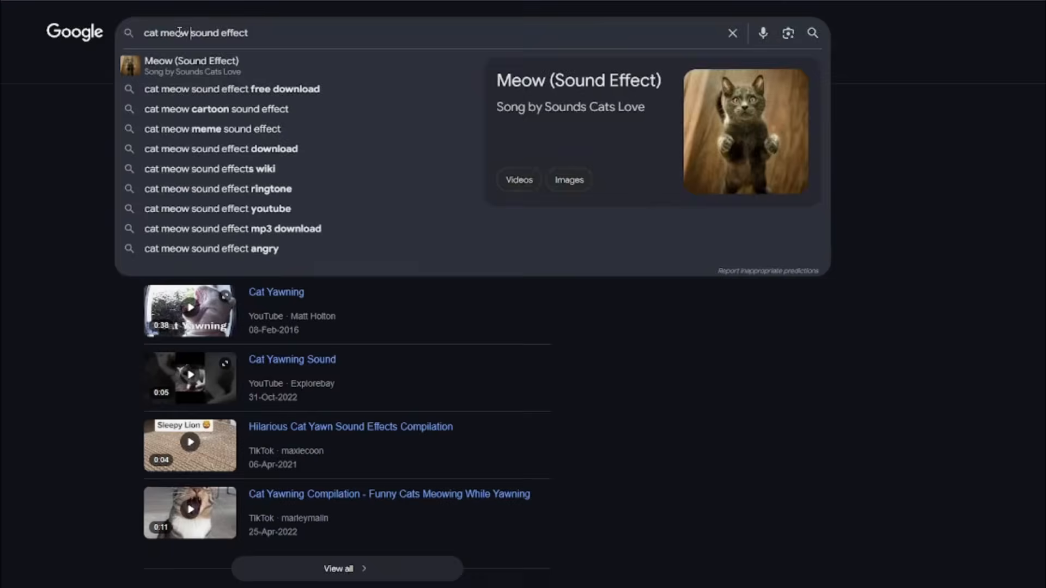
key(Return)
click(190, 146)
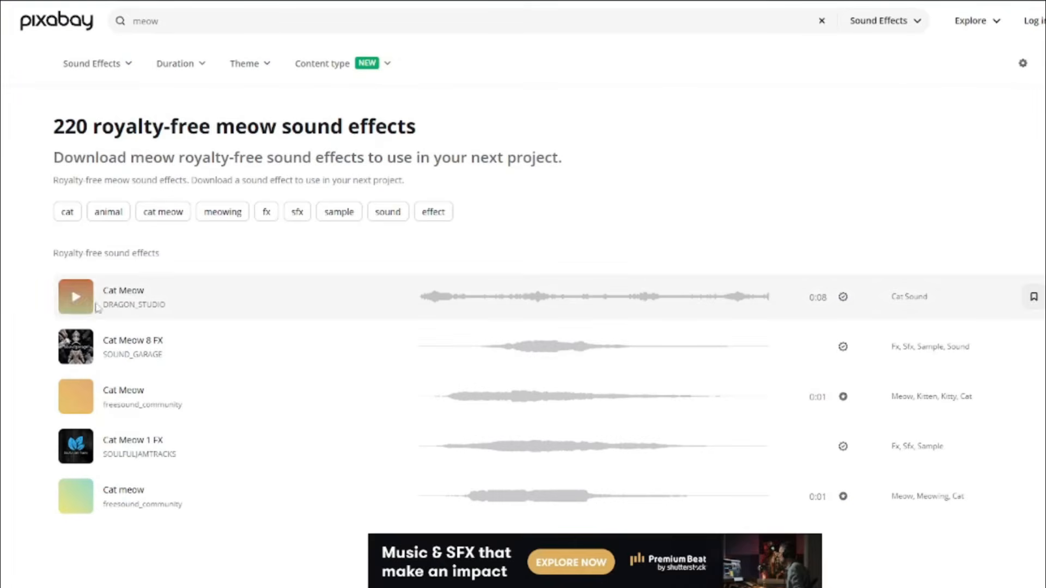
key(alt+Left)
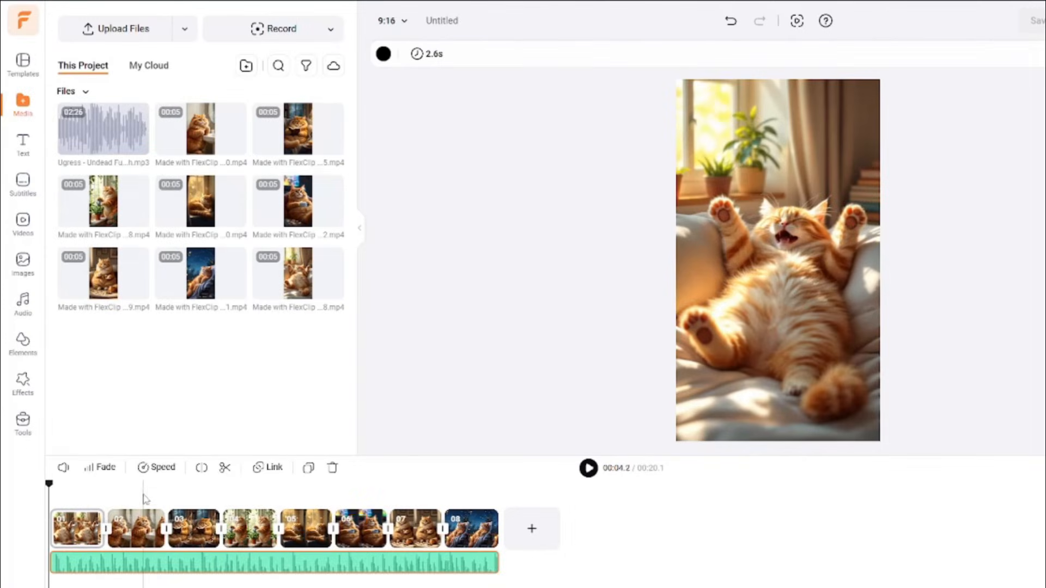
- Check scene 02 in the timeline, search Google for "brushing teeth sound effect" and open the Pixabay results
click(142, 494)
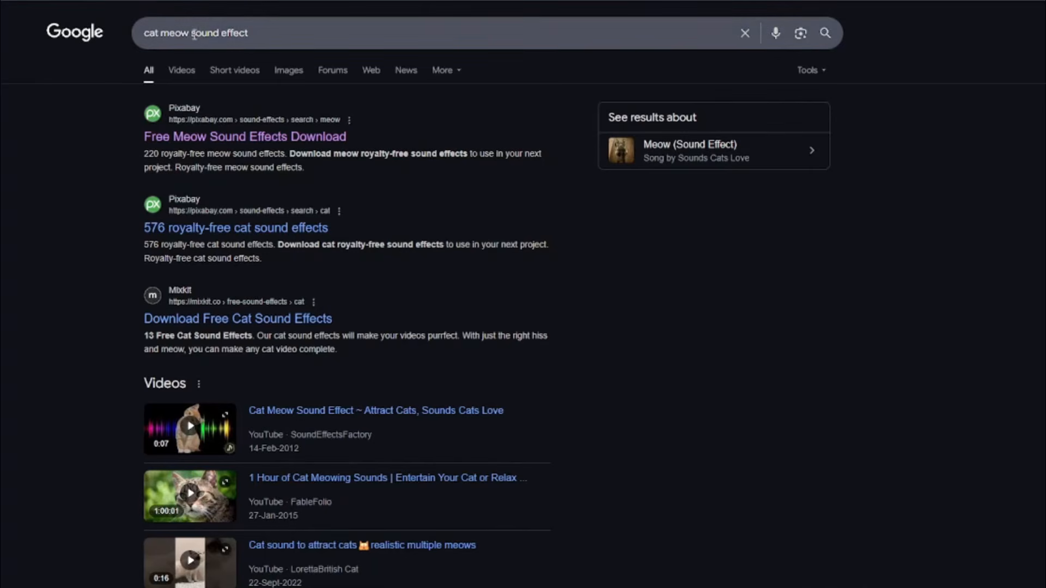
drag(189, 33, 142, 34)
text(brushing teeth)
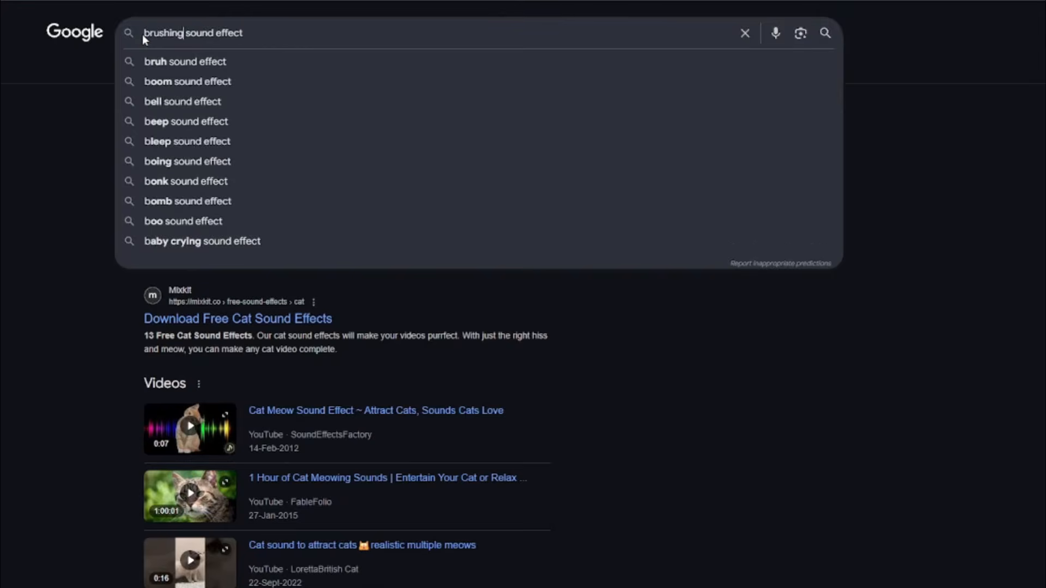
key(Return)
click(175, 203)
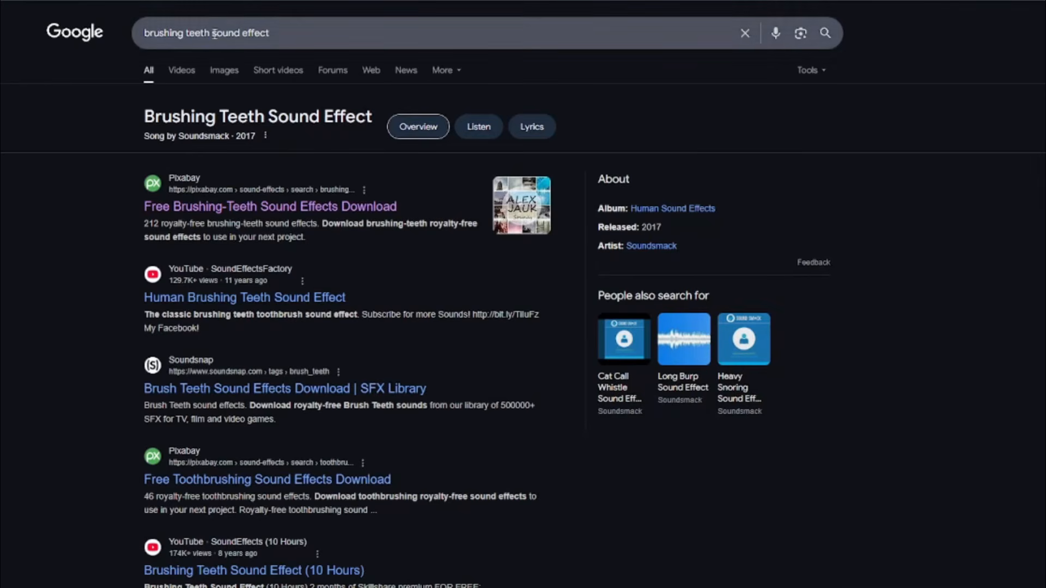
- Change the Google search to a watering plant sound effect and open the first result
drag(210, 33, 123, 33)
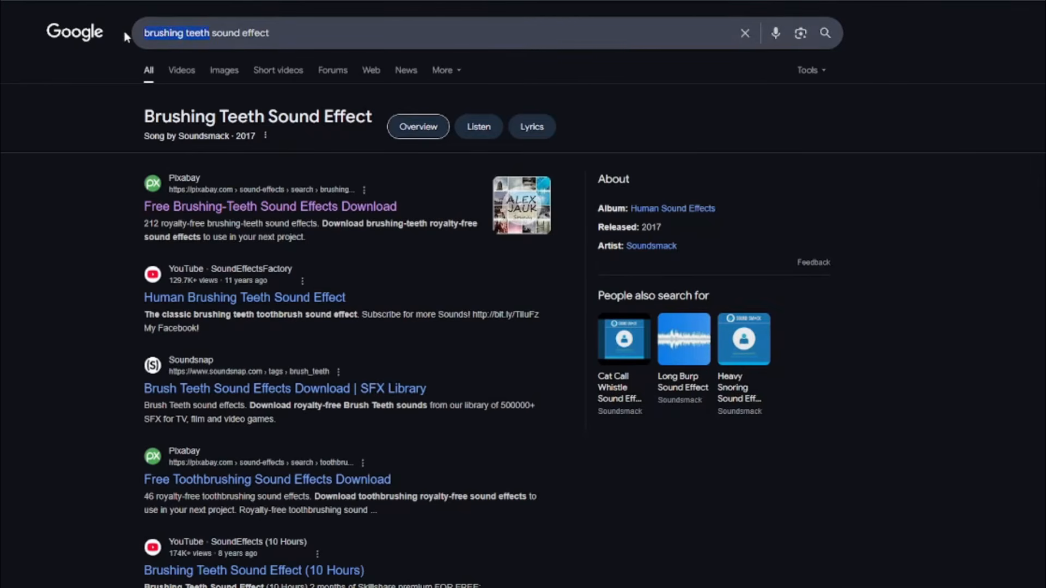
text(waterung plant)
key(Return)
click(218, 185)
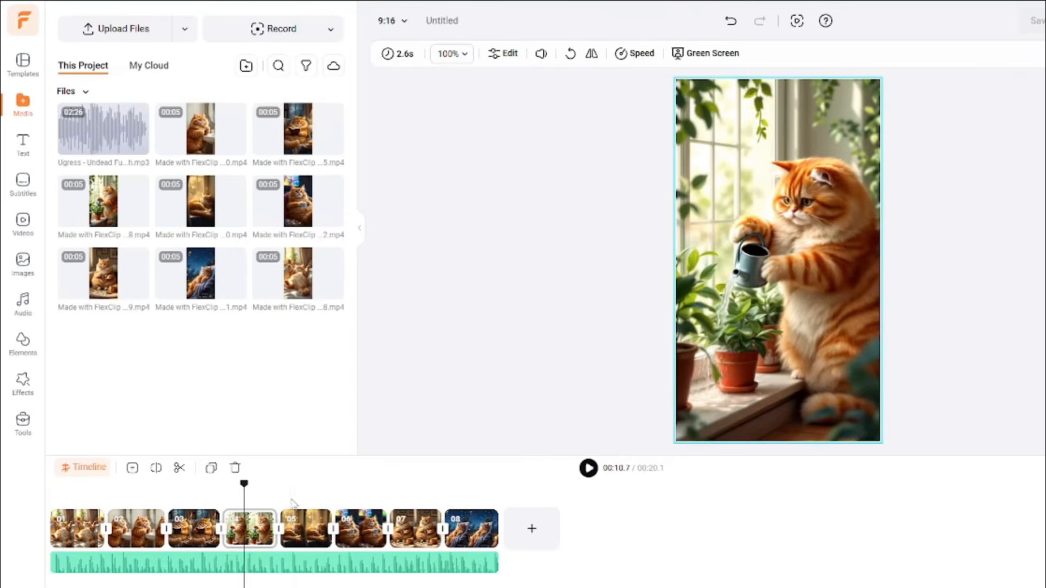
- Step through scenes 05 to 08 in the FlexClip timeline to check which sound effects they need
click(308, 500)
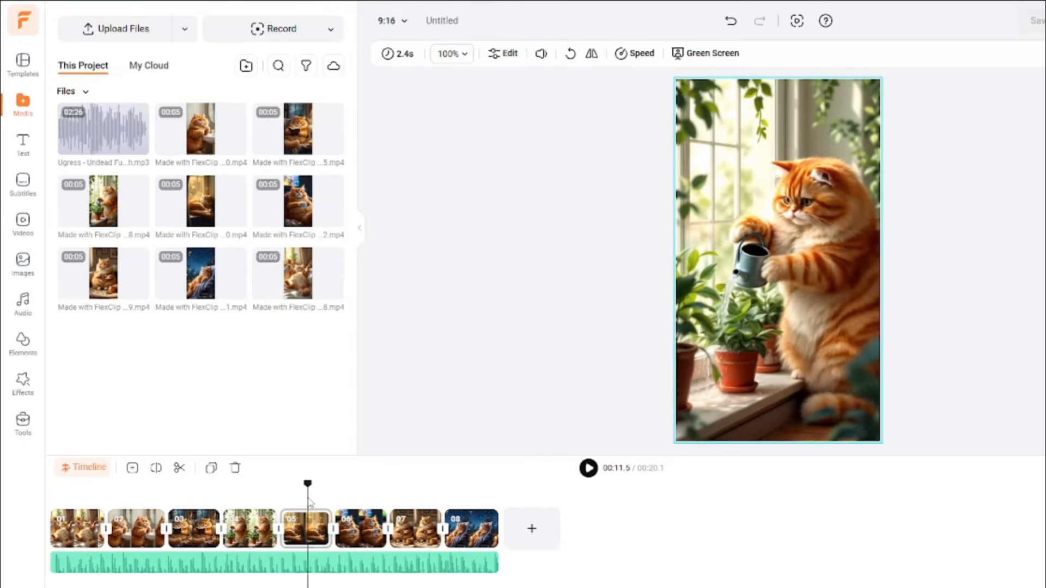
click(365, 498)
click(417, 498)
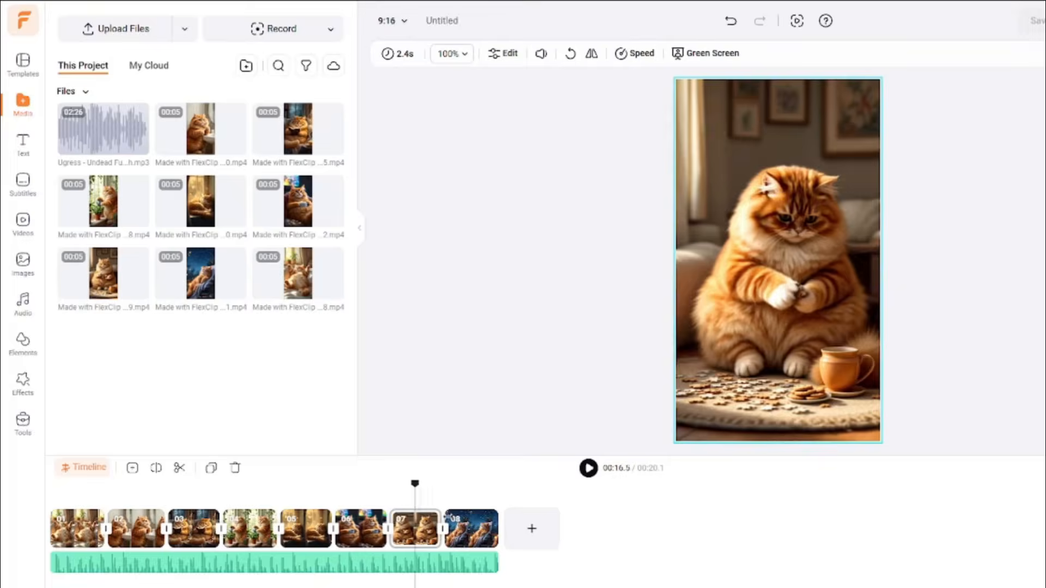
click(472, 497)
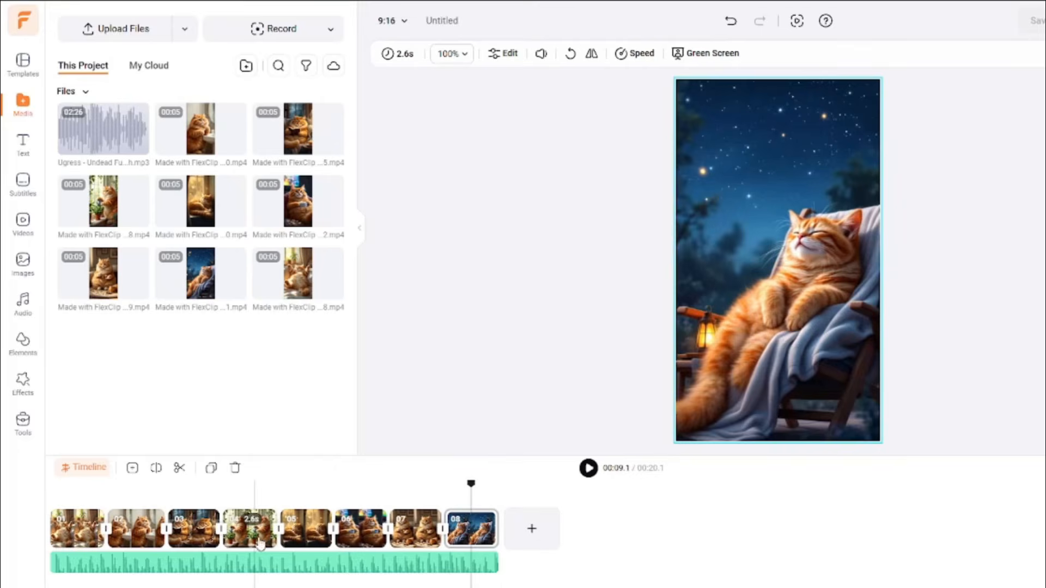
- Import the yawning, teeth-brushing, watering, cat purr, popcorn, puzzle pieces and cat meow sound files from Downloads into the project
key(alt+Tab)
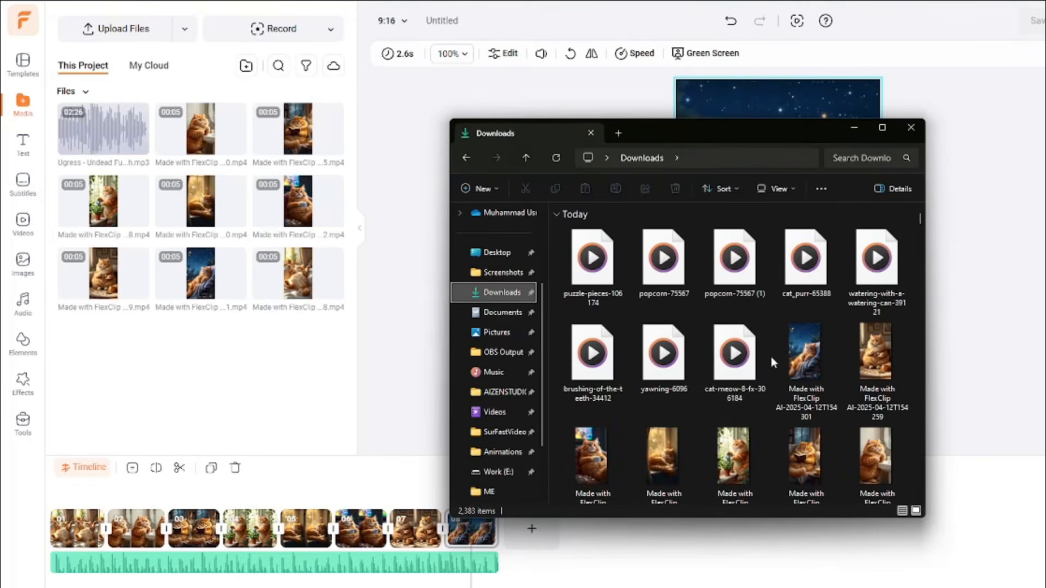
mouse_move(768, 358)
mouse_down()
mouse_move(569, 333)
mouse_move(567, 281)
mouse_up()
ctrl+click(872, 275)
drag(872, 276, 123, 404)
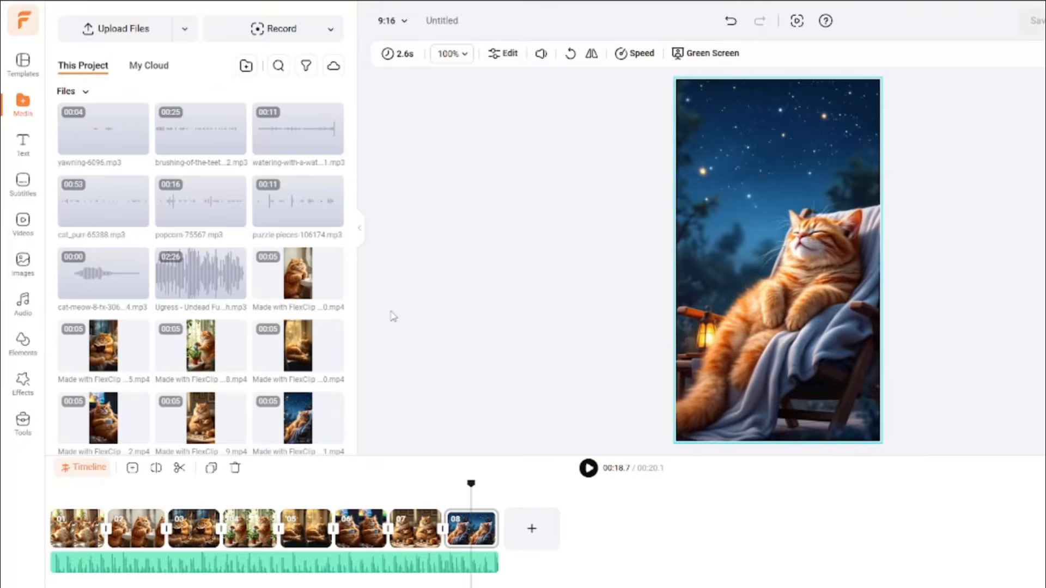
- Starting from the beginning of the timeline, layer the yawning, teeth-brushing, watering and other imported sound effects on audio tracks beneath the background music
drag(471, 490, 49, 487)
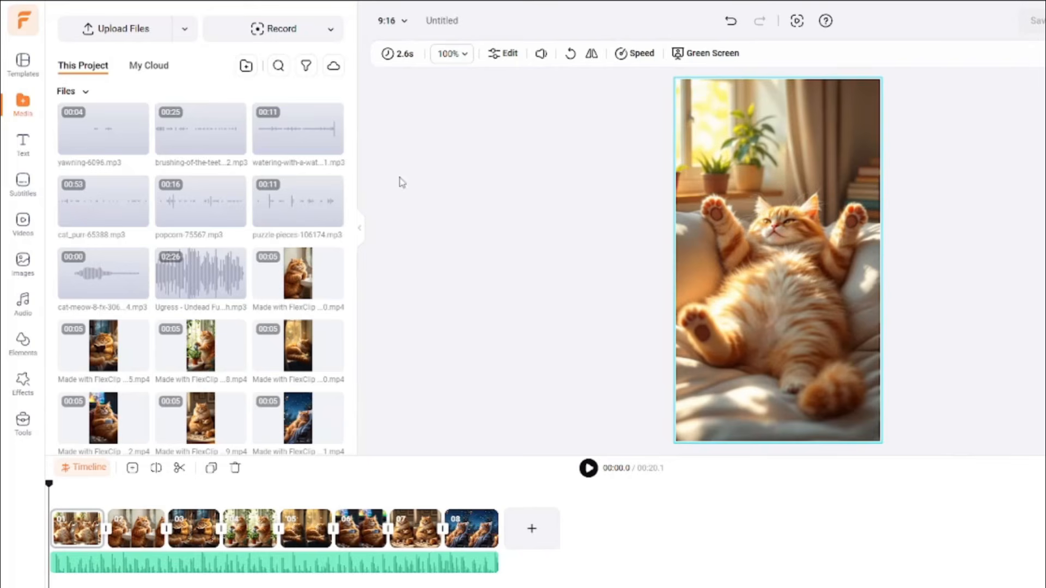
mouse_move(300, 140)
mouse_down()
mouse_move(68, 587)
mouse_move(112, 587)
mouse_up()
drag(103, 129, 51, 566)
drag(188, 129, 151, 544)
mouse_move(298, 136)
mouse_down()
mouse_move(311, 587)
mouse_move(298, 586)
mouse_up()
drag(200, 202, 198, 577)
drag(103, 201, 100, 572)
scroll(117, 519, up, 2)
scroll(553, 520, down, 2)
scroll(549, 529, up, 1)
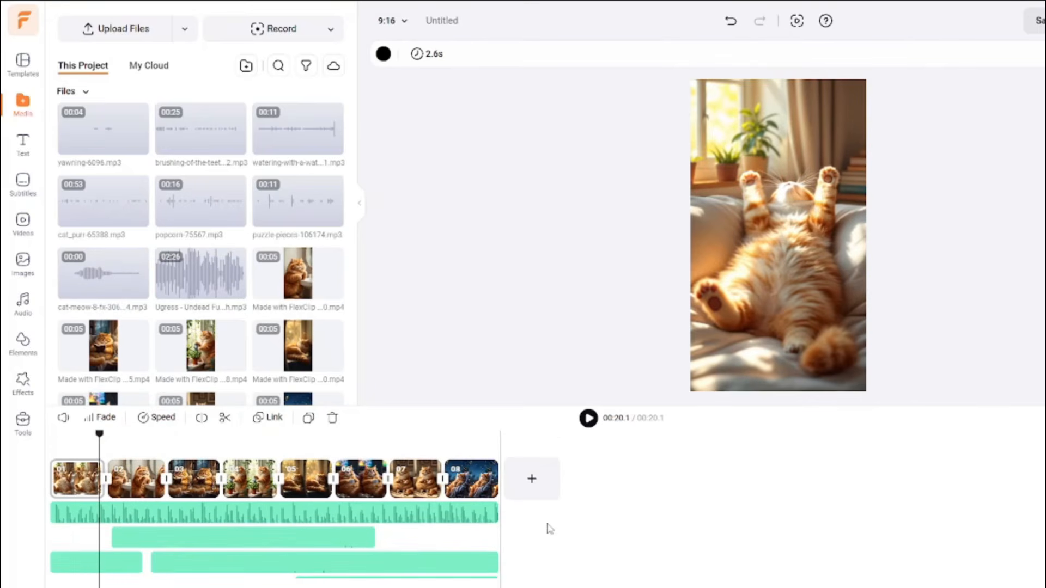
- Export the video at 1080p, 60fps and High Quality
click(952, 23)
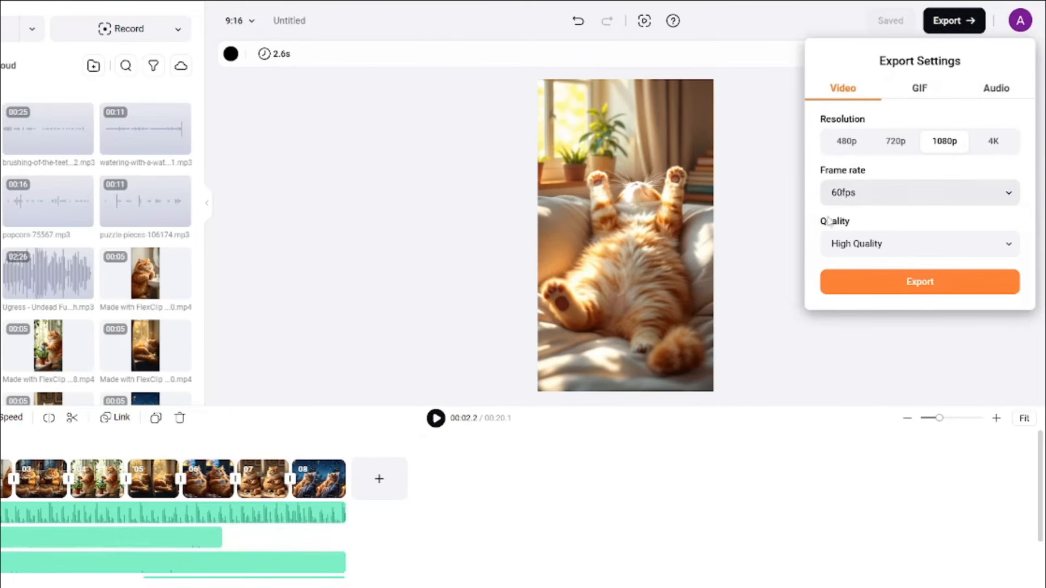
click(926, 283)
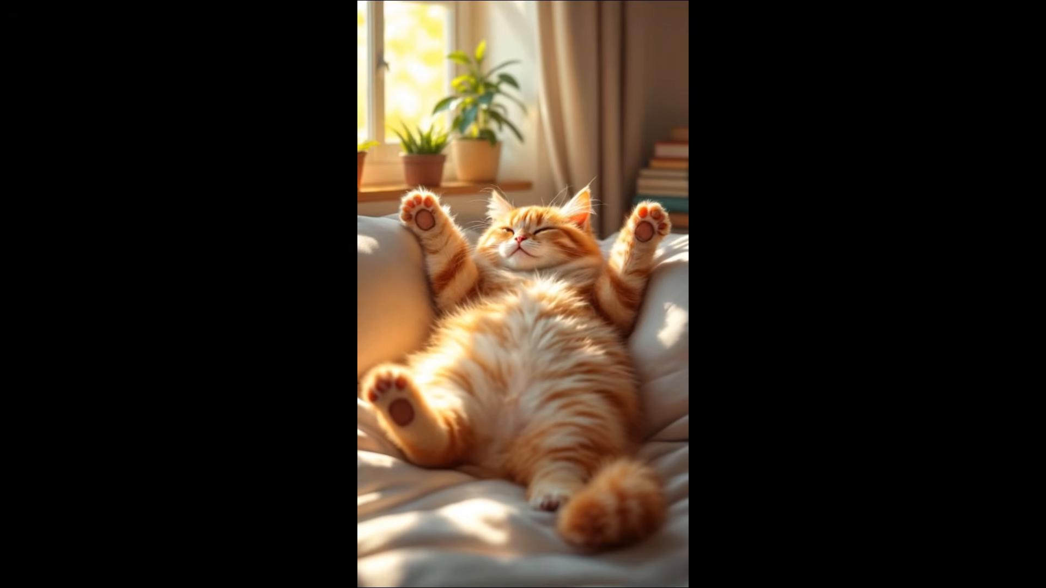